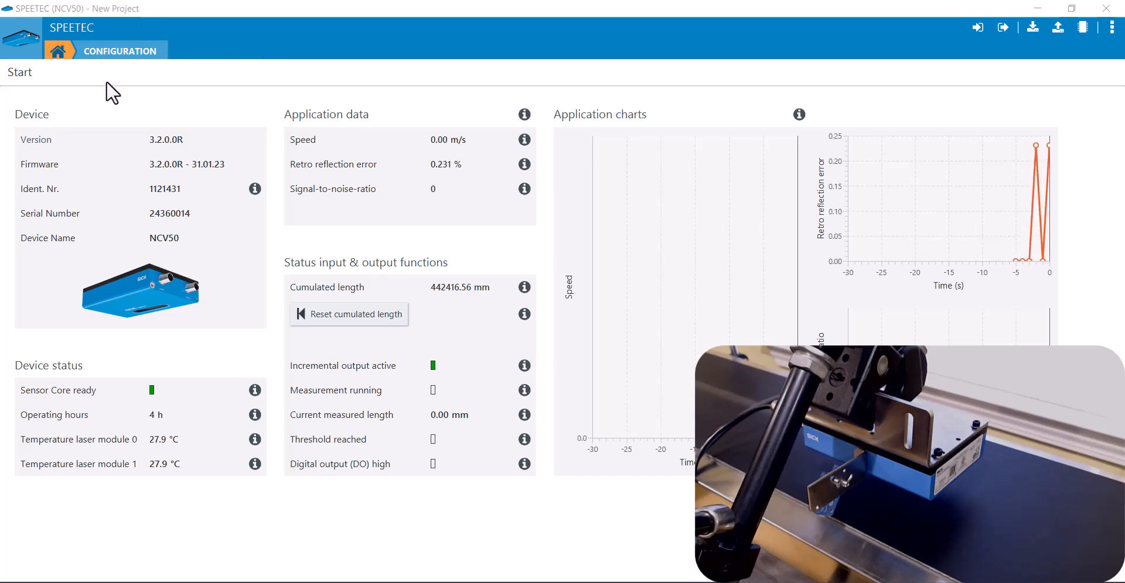
Step: Look over the SPEETEC configuration page, return to the start page and reset the cumulated length
{"action": "left_click", "coordinate": [124, 53]}
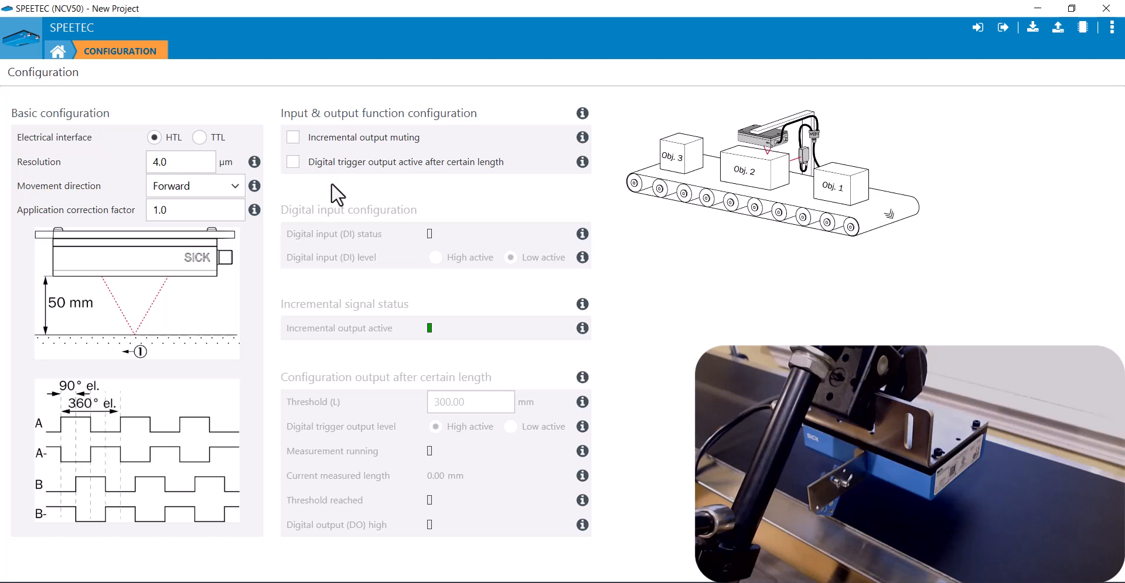
{"action": "left_click", "coordinate": [57, 52]}
{"action": "left_click", "coordinate": [332, 314]}
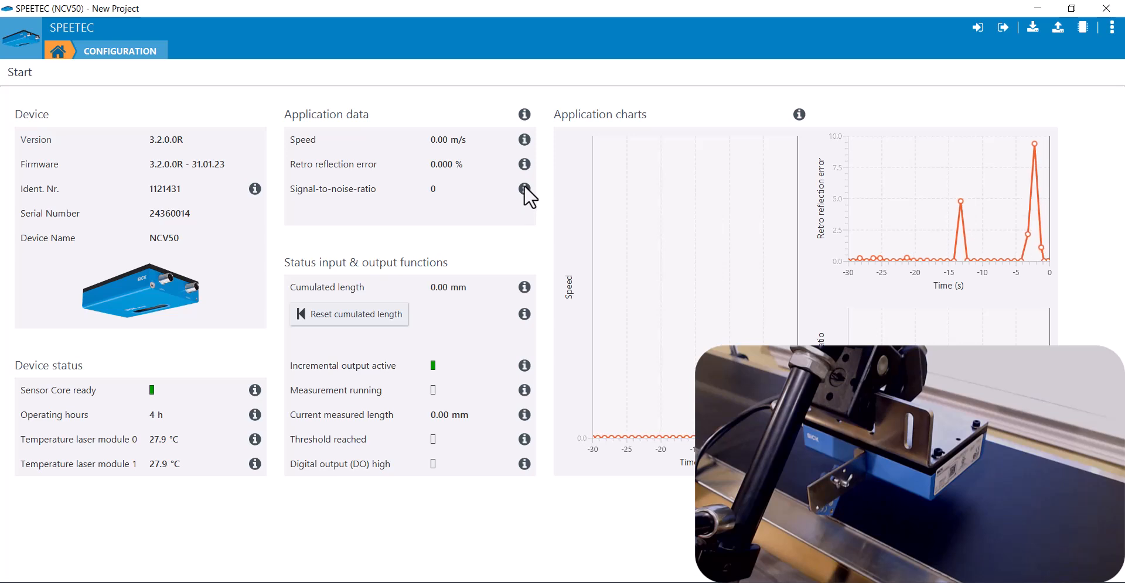
{"action": "mouse_move", "coordinate": [523, 185]}
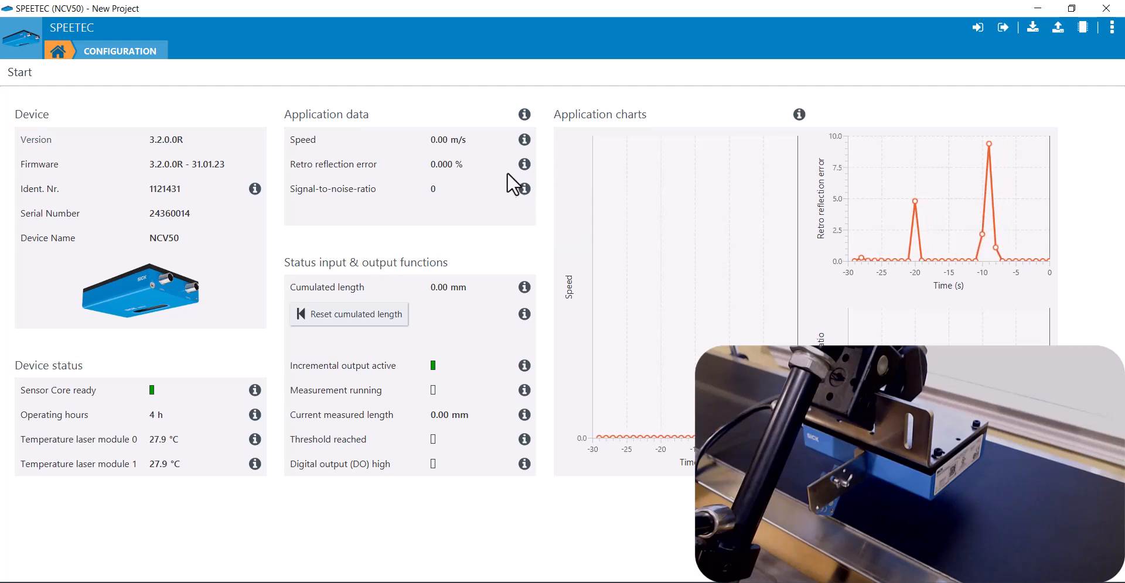
{"action": "mouse_move", "coordinate": [521, 164]}
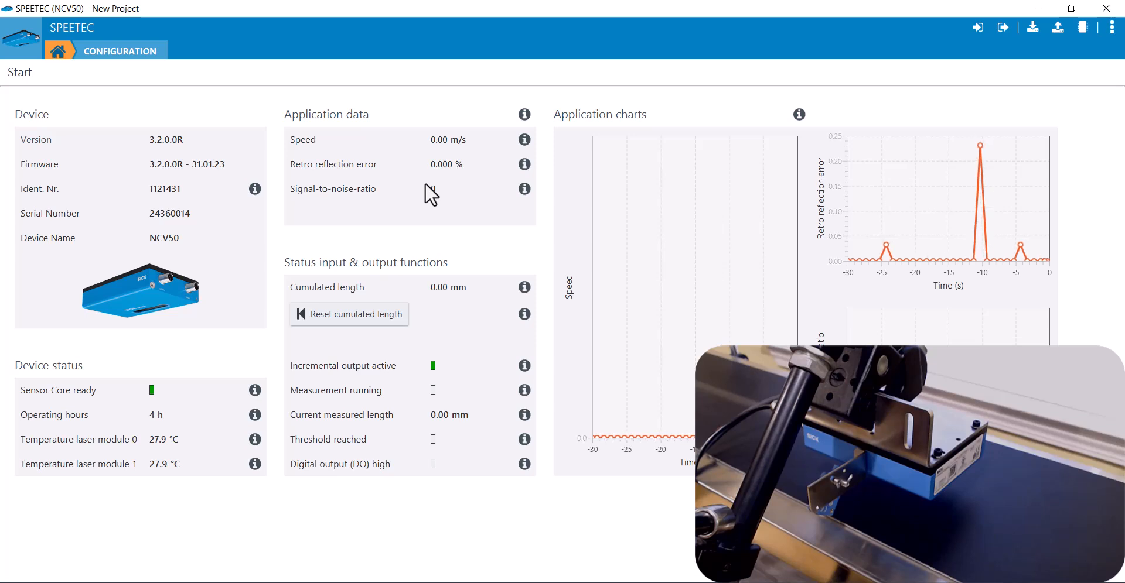
Step: Close the SPEETEC device window and open the data recorder's configuration in the project
{"action": "left_click", "coordinate": [1102, 7]}
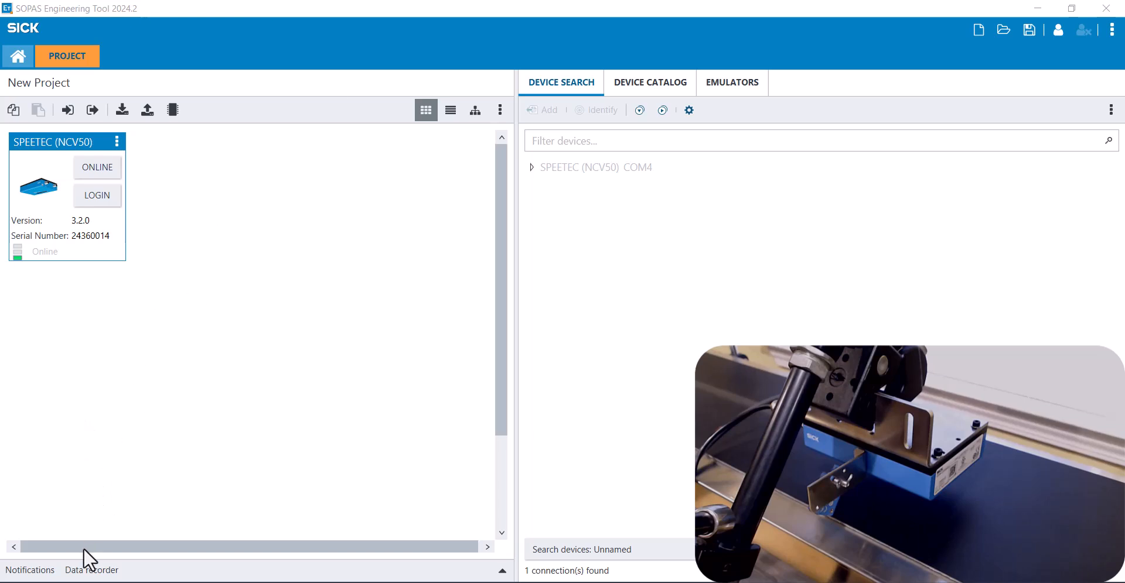
{"action": "left_click", "coordinate": [91, 571]}
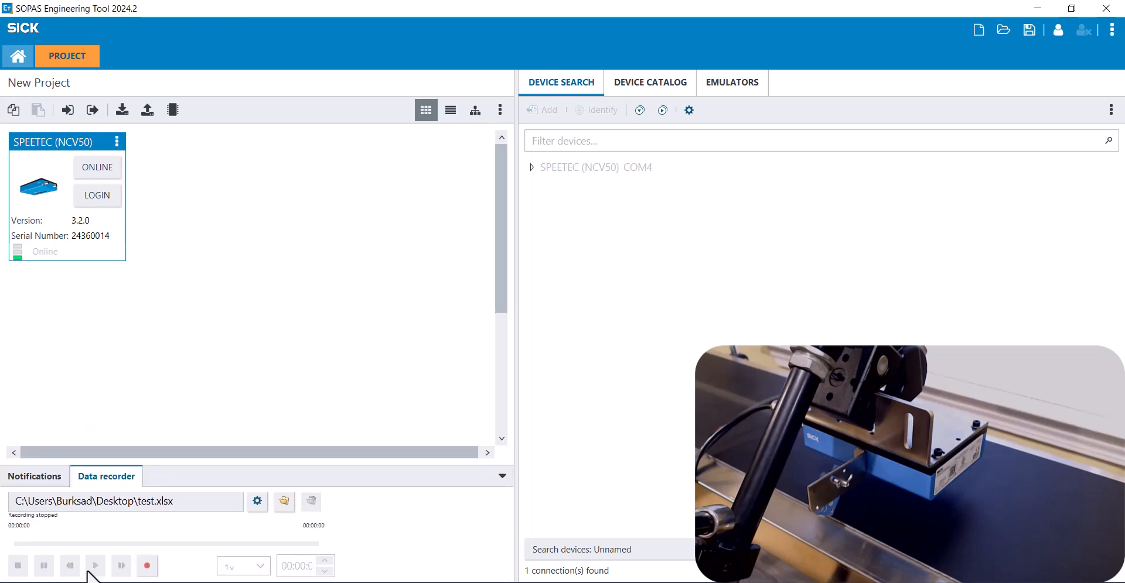
{"action": "left_click", "coordinate": [258, 499]}
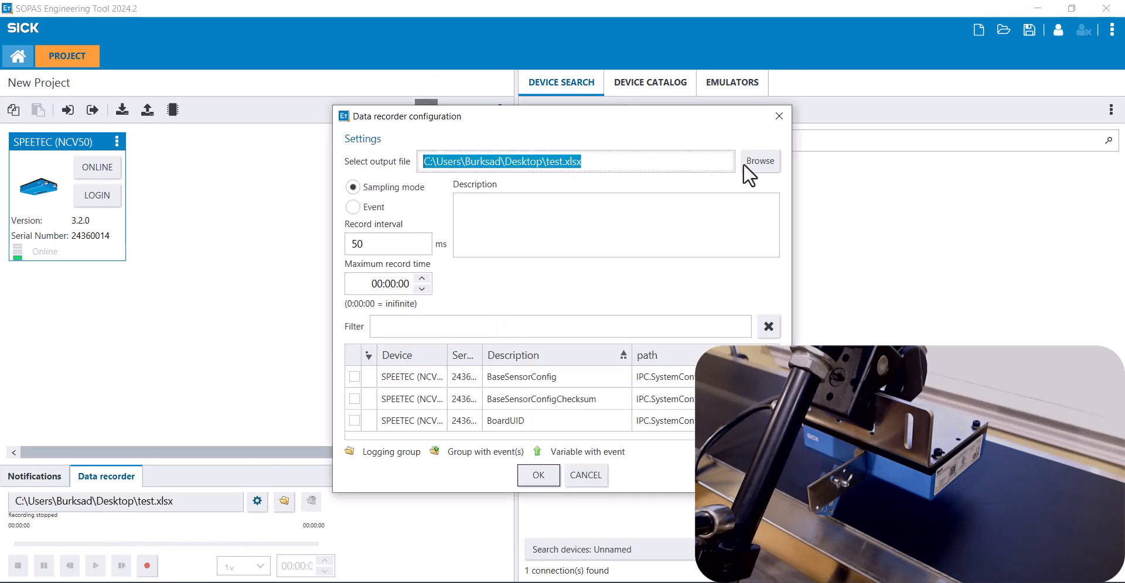
Step: Set the recorder's output to an Excel file (*.xlsx) named test on the Desktop, replacing the existing file
{"action": "left_click", "coordinate": [761, 162]}
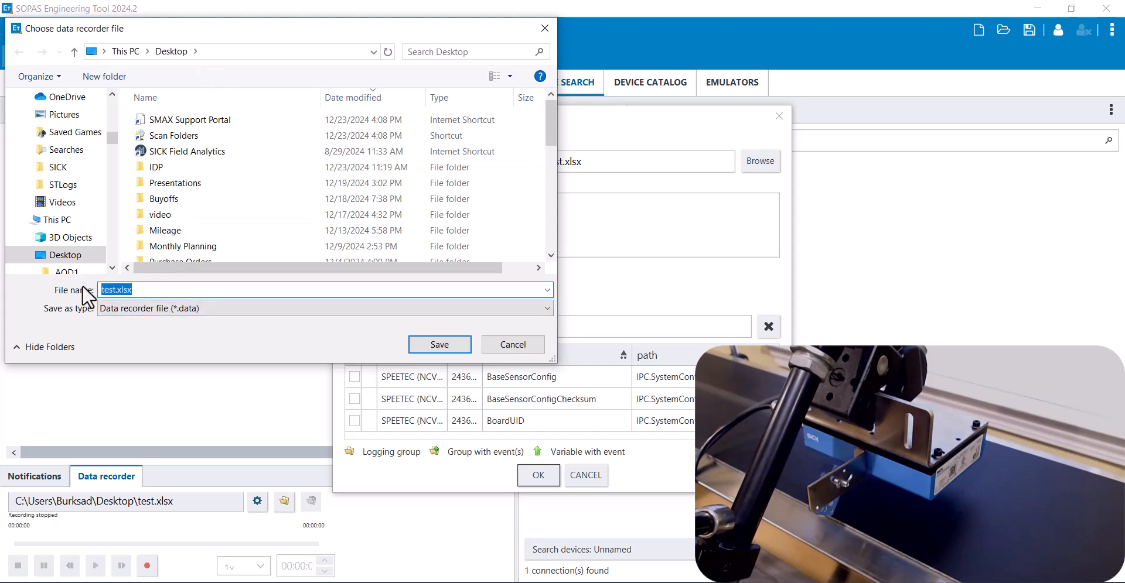
{"action": "type", "text": "test"}
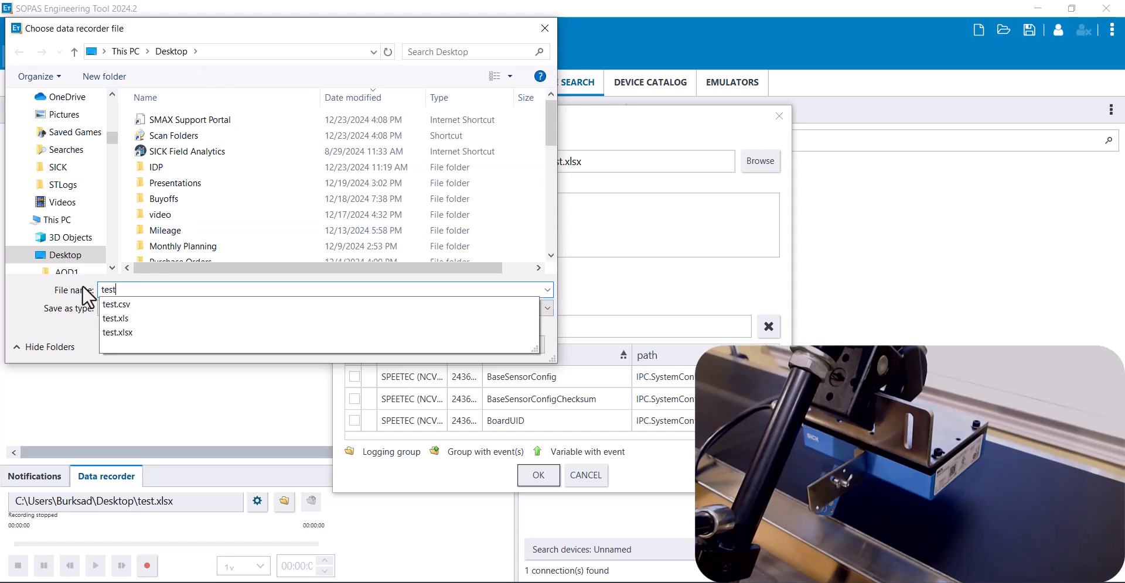
{"action": "key", "text": "Tab"}
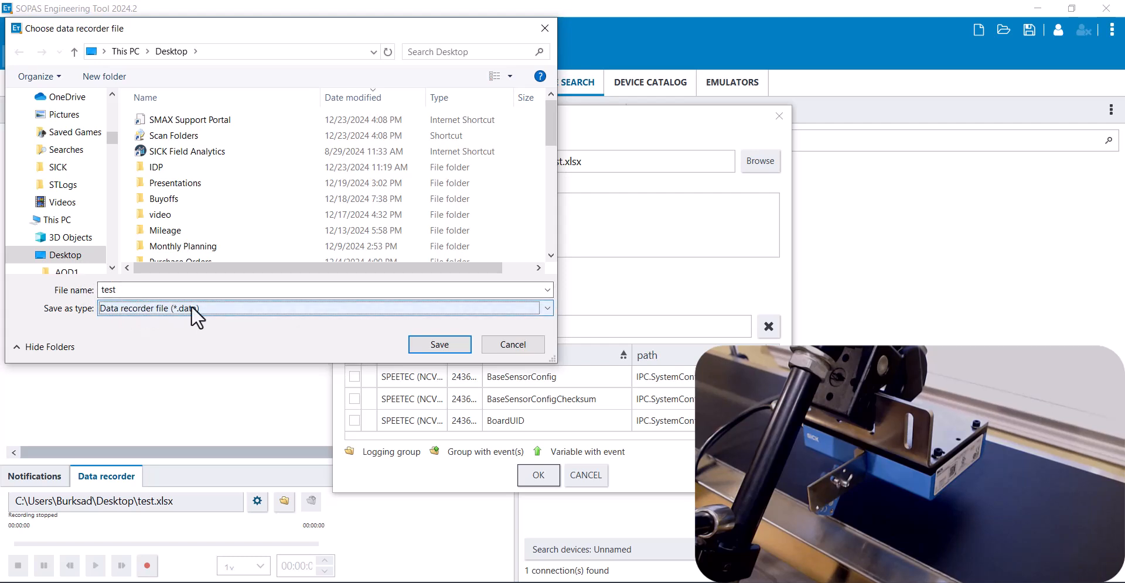
{"action": "left_click", "coordinate": [206, 308]}
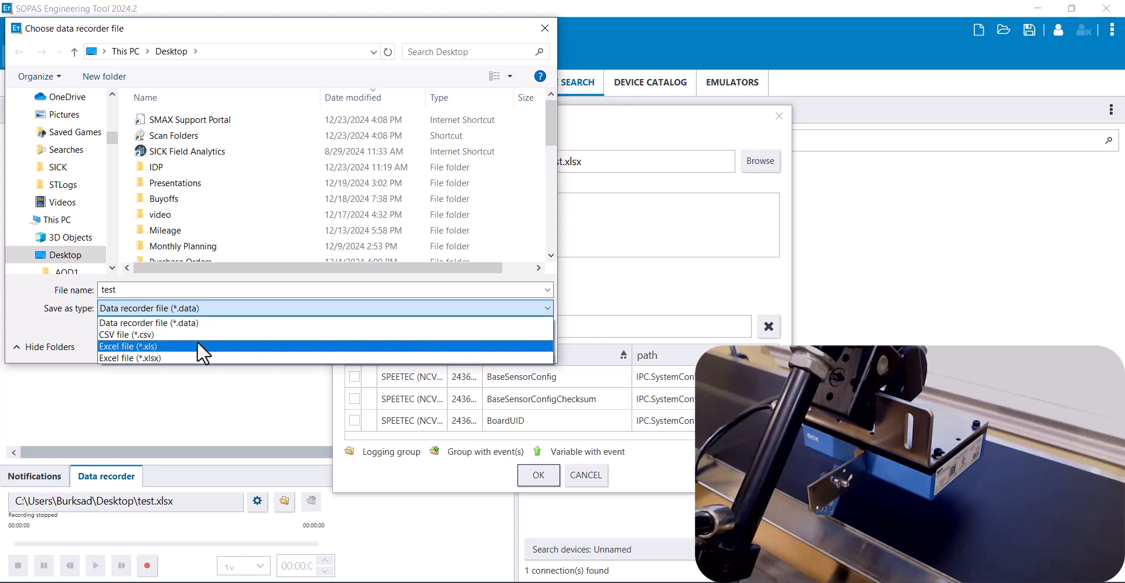
{"action": "left_click", "coordinate": [191, 356]}
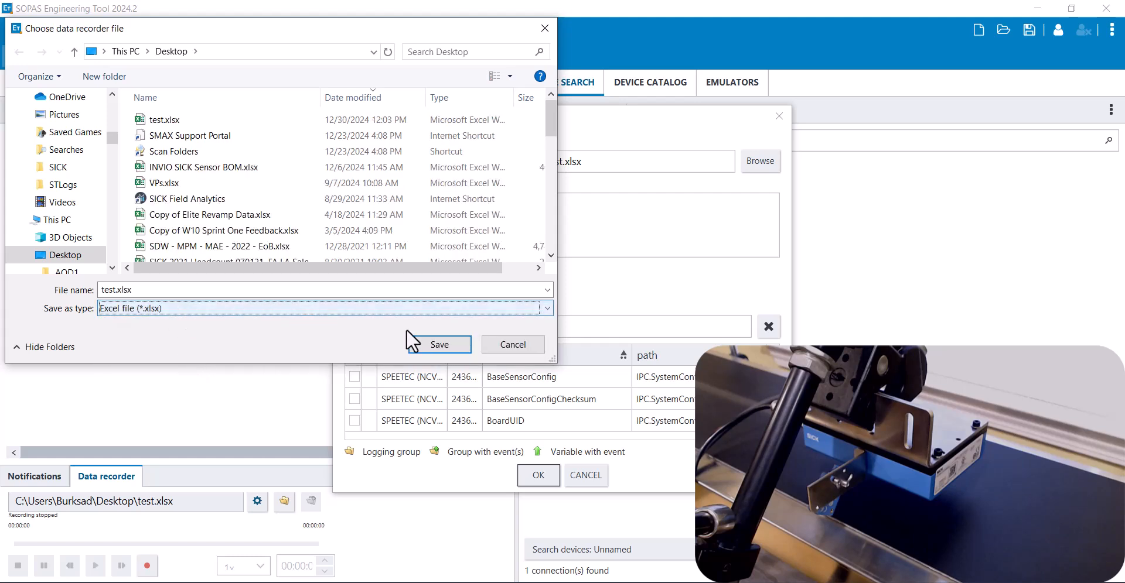
{"action": "left_click", "coordinate": [421, 344]}
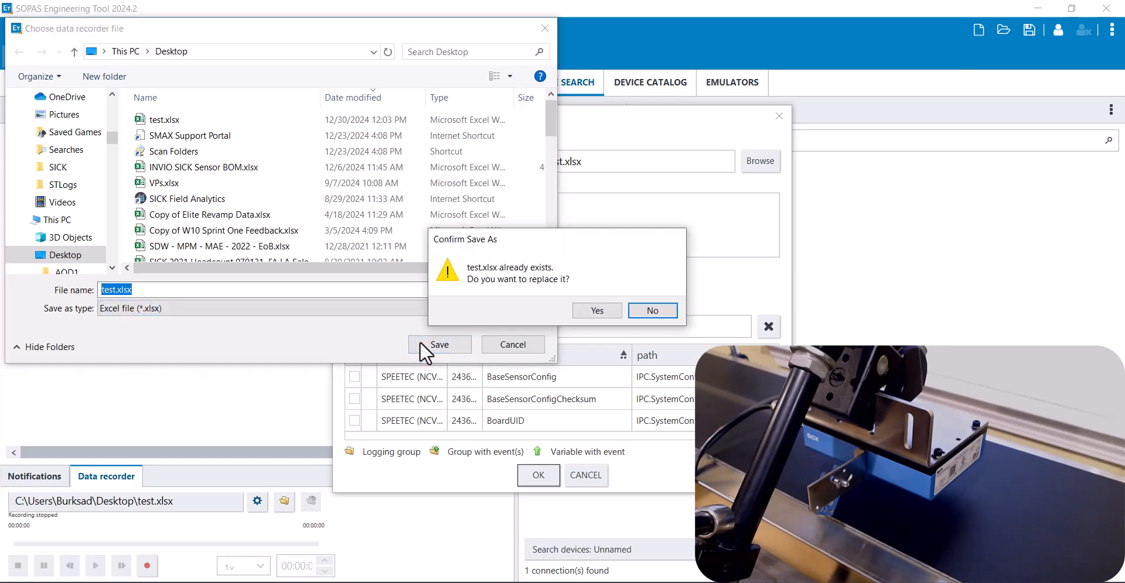
{"action": "left_click", "coordinate": [588, 316]}
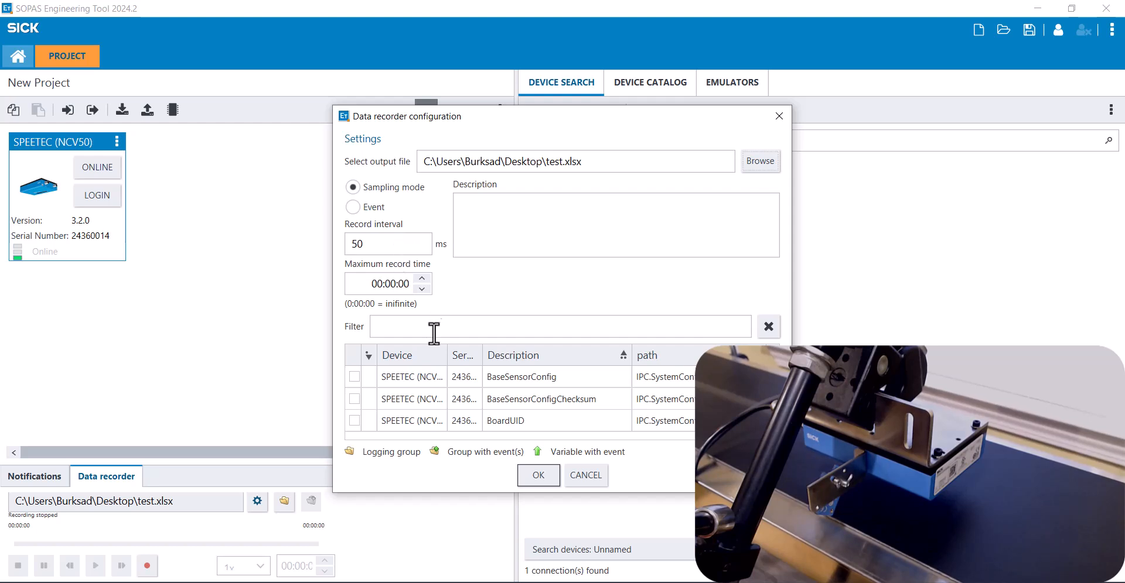
Step: Filter the recorder's variables by speed, rr_ and snr, ensuring that Speed, RR_per_s and SNR are selected for recording
{"action": "left_click", "coordinate": [396, 327]}
{"action": "type", "text": "speed"}
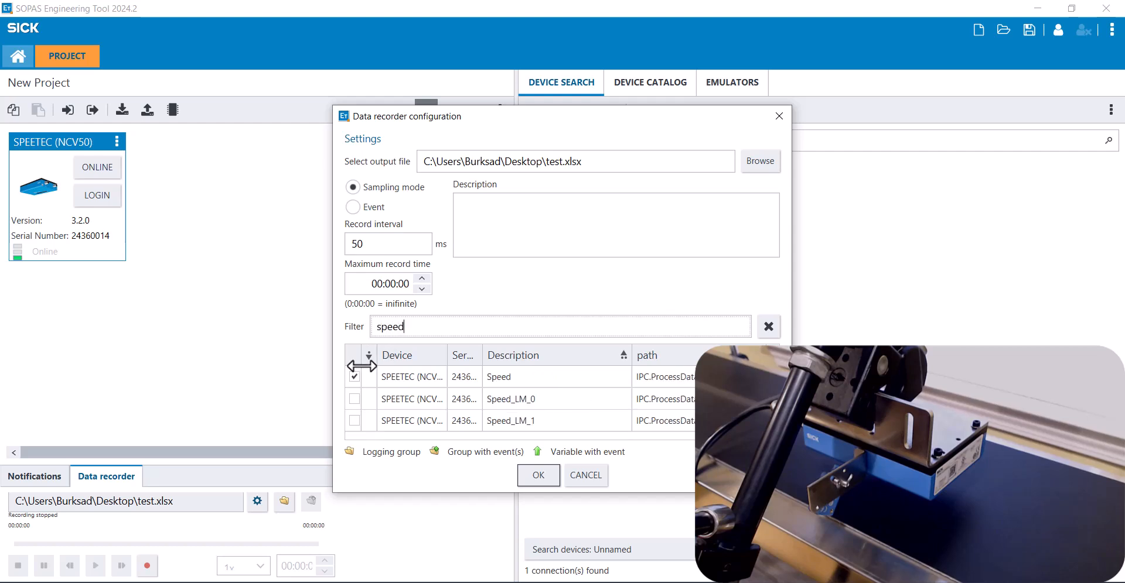
{"action": "left_click_drag", "start_coordinate": [404, 327], "coordinate": [373, 331]}
{"action": "type", "text": "er"}
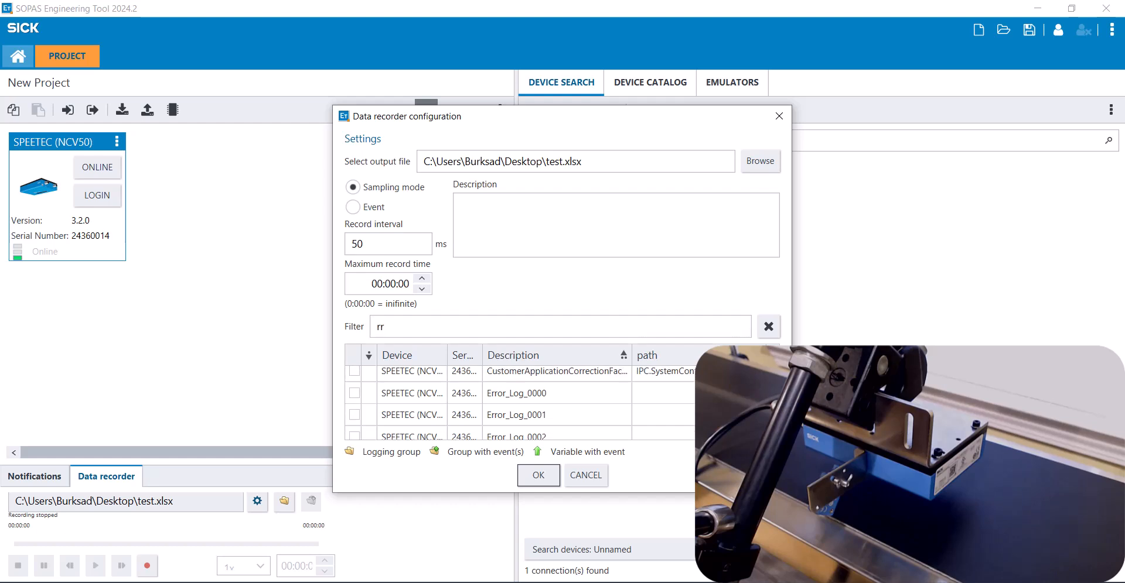
{"action": "left_click", "coordinate": [439, 328]}
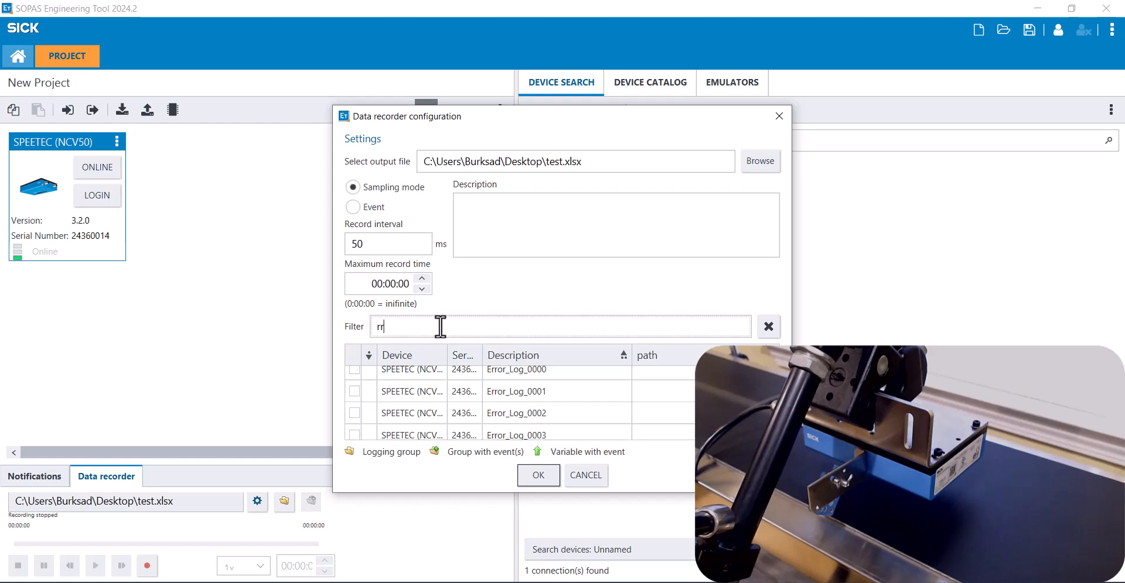
{"action": "type", "text": "_"}
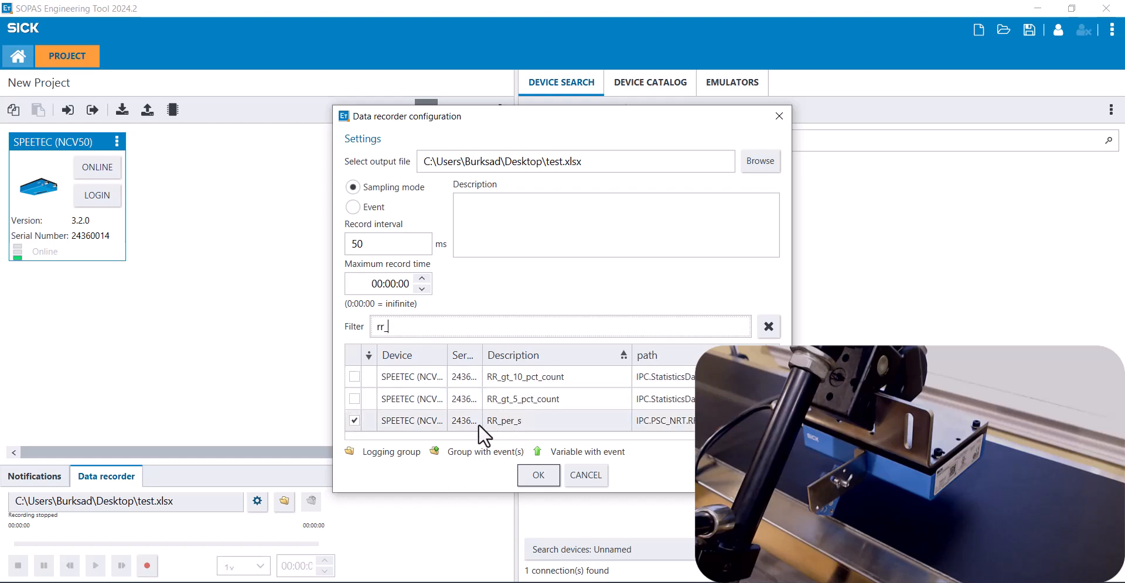
{"action": "double_click", "coordinate": [376, 332]}
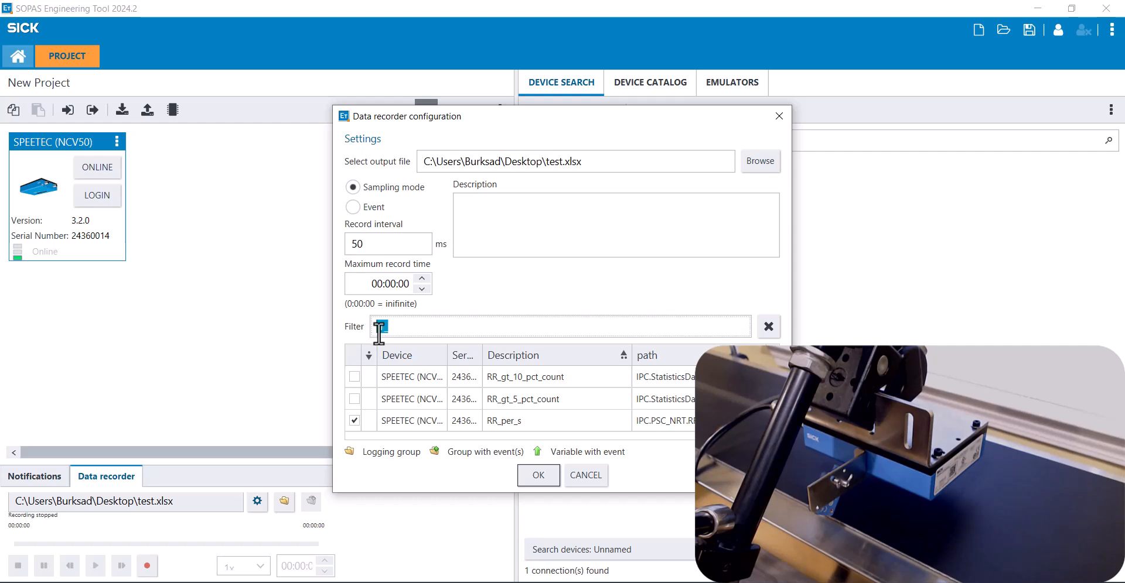
{"action": "type", "text": "snr"}
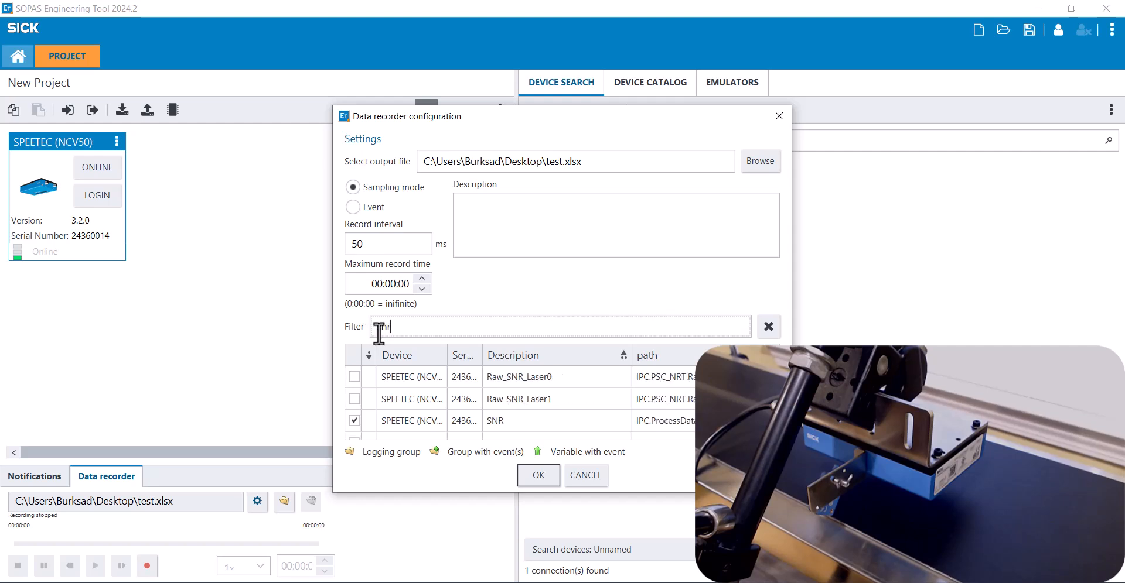
Step: Sort the selected variables to the head of the list, clear the filter, and accept the recorder configuration
{"action": "left_click", "coordinate": [353, 355]}
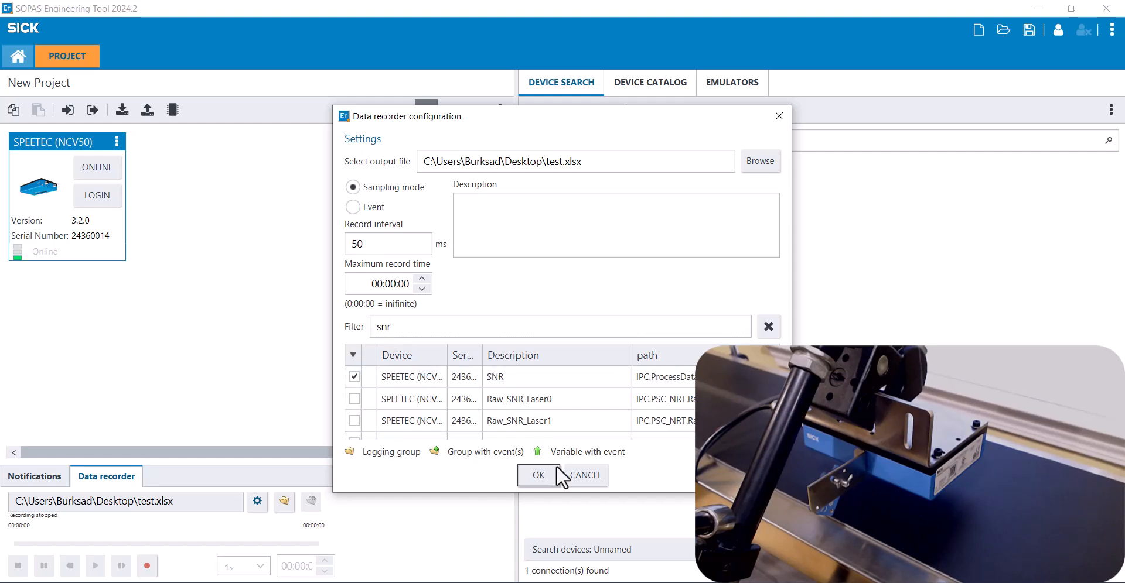
{"action": "left_click_drag", "start_coordinate": [397, 327], "coordinate": [369, 327]}
{"action": "key", "text": "BackSpace"}
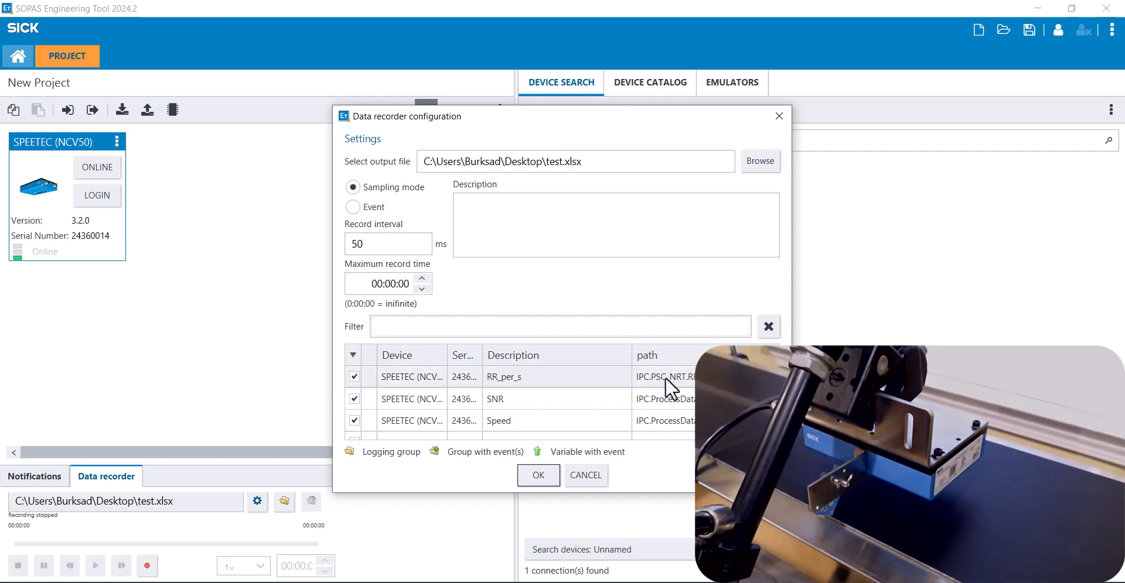
{"action": "scroll", "coordinate": [658, 380], "scroll_direction": "down", "scroll_amount": 2}
{"action": "scroll", "coordinate": [520, 404], "scroll_direction": "down", "scroll_amount": 2}
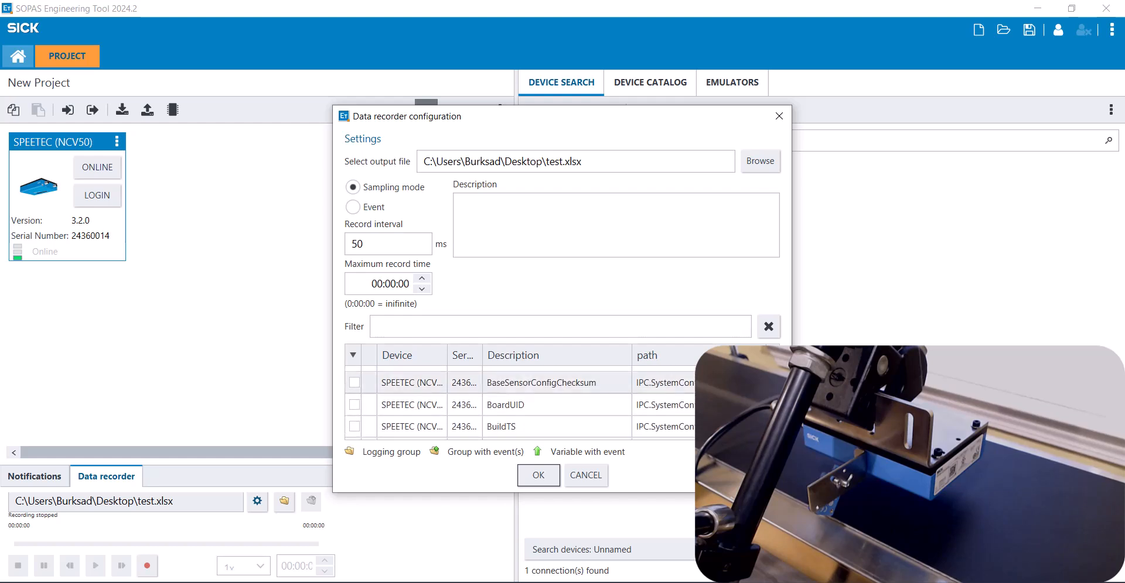
{"action": "scroll", "coordinate": [527, 404], "scroll_direction": "up", "scroll_amount": 4}
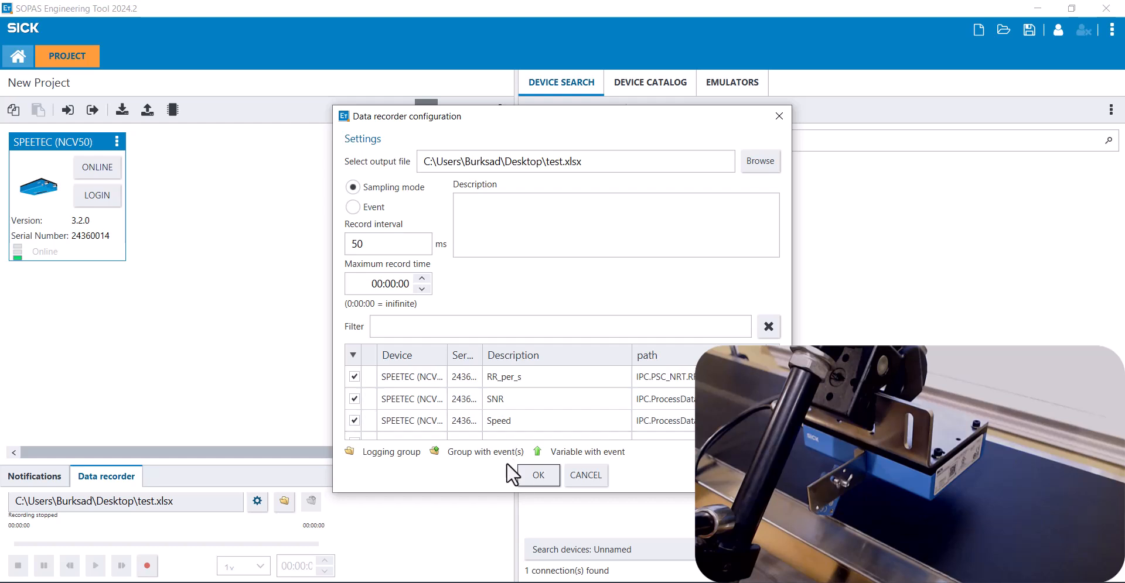
{"action": "left_click", "coordinate": [534, 476]}
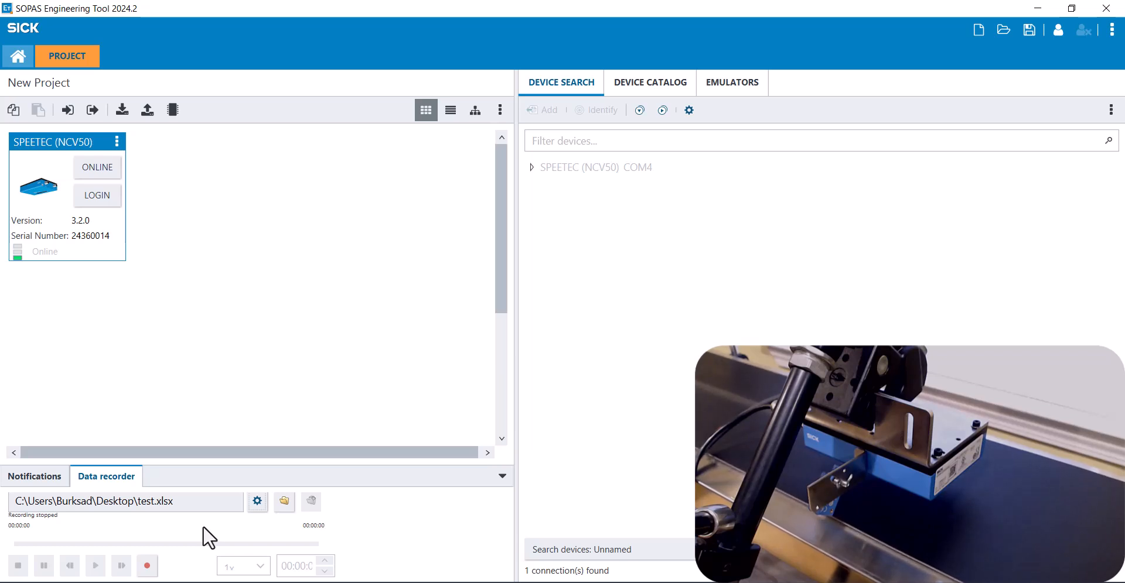
Step: Record device data for about 15 seconds into test.xlsx, overwriting the existing file, and stop the recording
{"action": "left_click", "coordinate": [147, 566]}
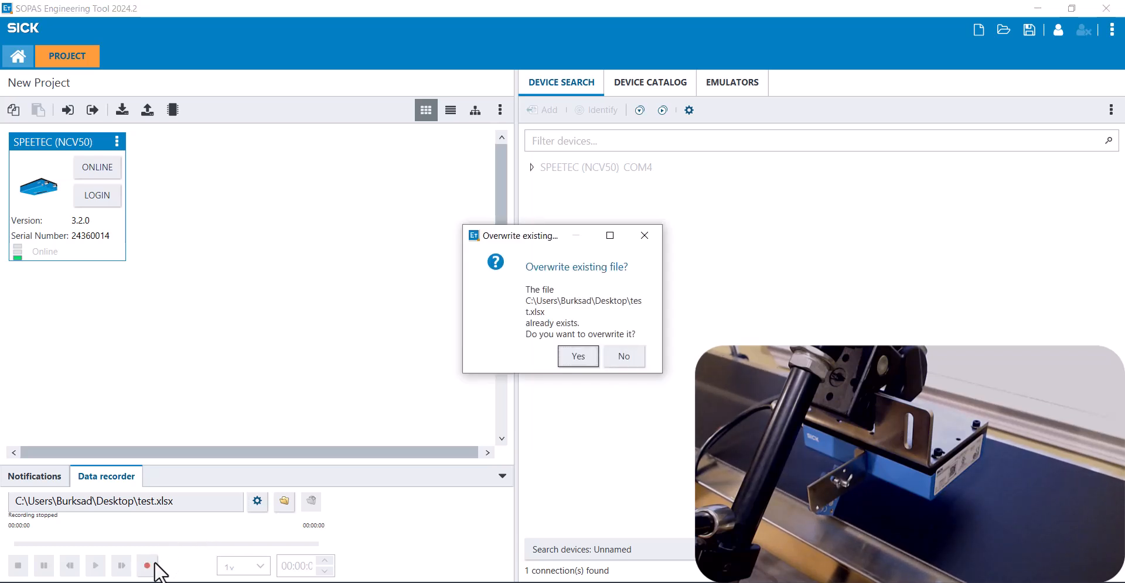
{"action": "left_click", "coordinate": [575, 354]}
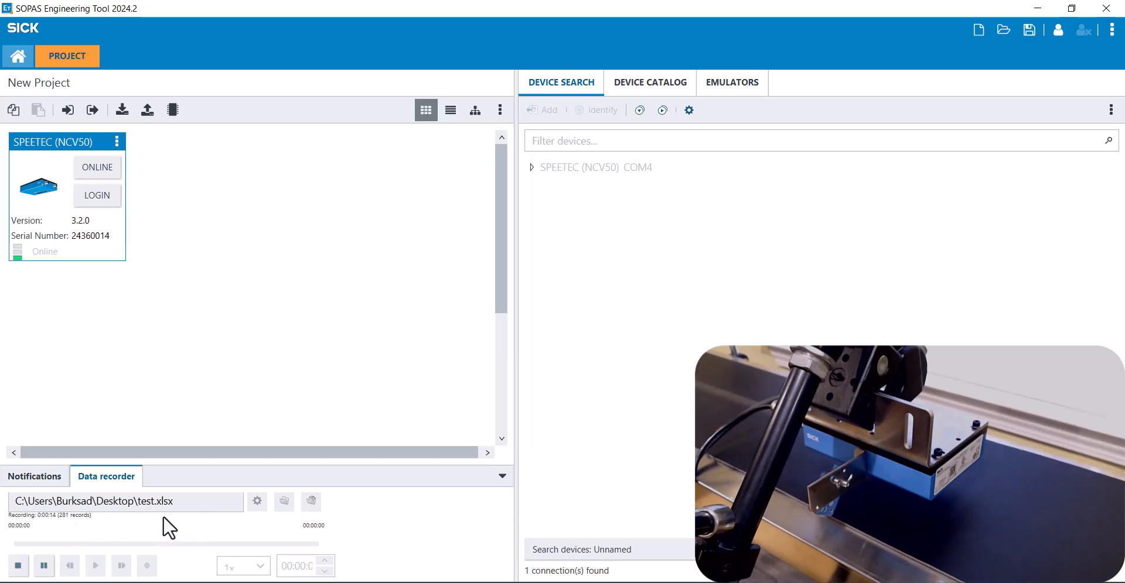
{"action": "left_click", "coordinate": [18, 566]}
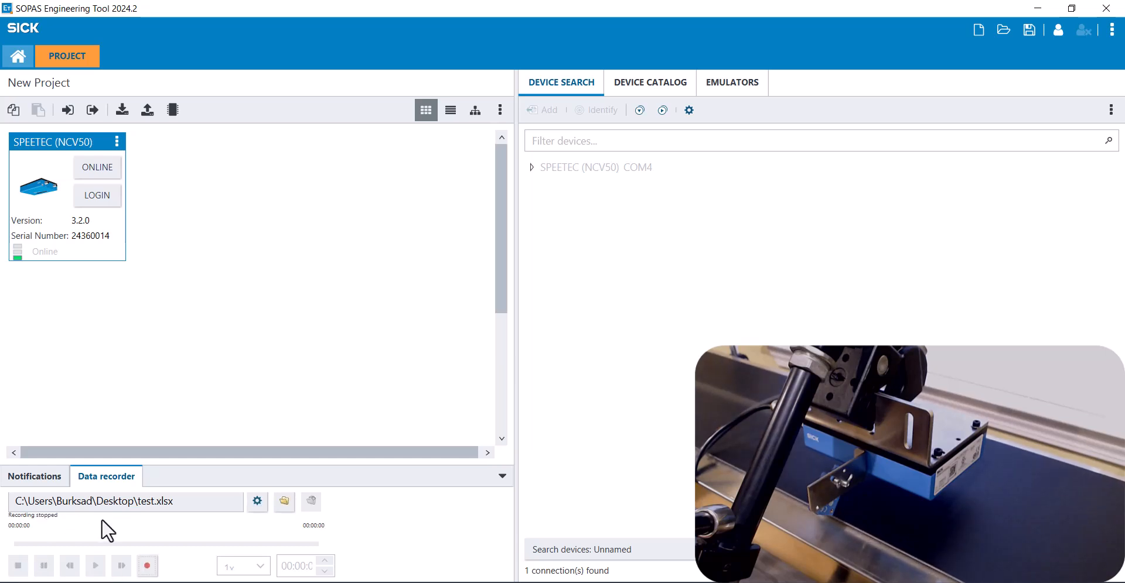
Step: Recheck the recorder configuration and record device data again for about 20 seconds, overwriting test.xlsx
{"action": "left_click", "coordinate": [258, 501]}
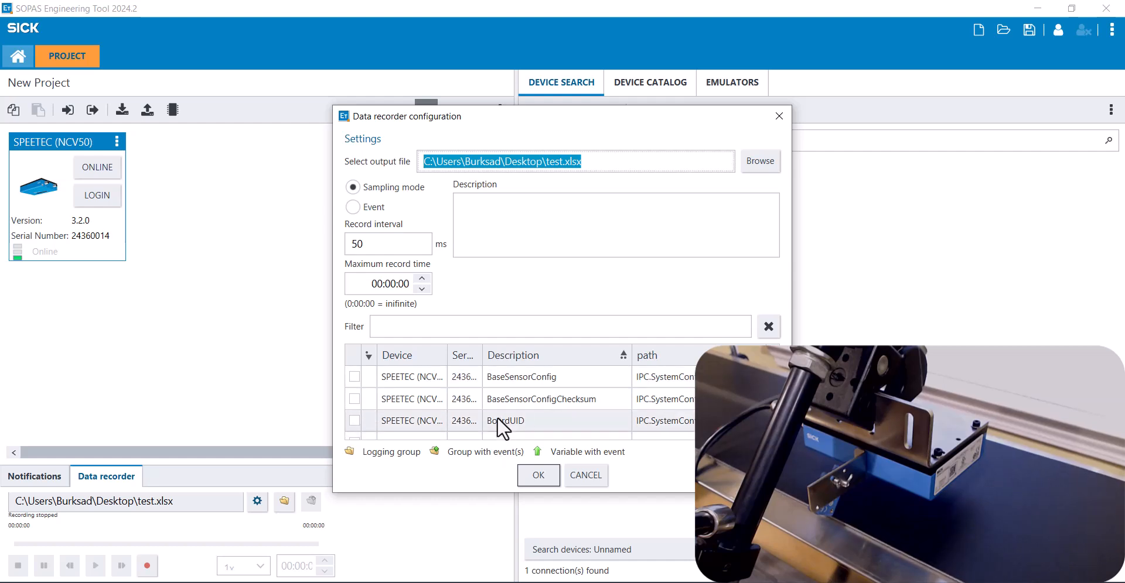
{"action": "left_click", "coordinate": [527, 474]}
{"action": "left_click", "coordinate": [151, 565]}
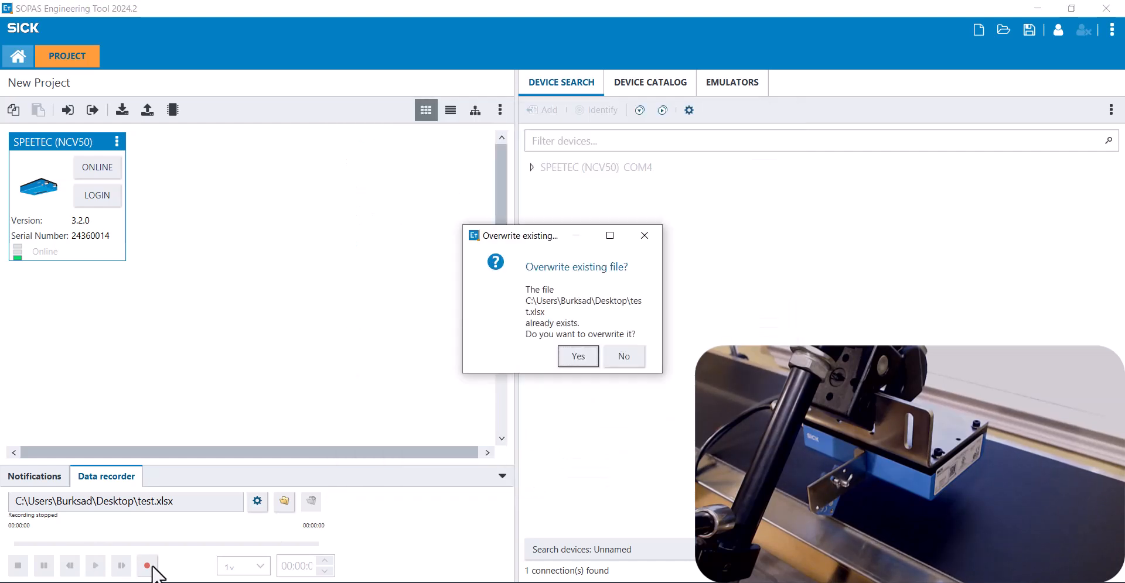
{"action": "left_click", "coordinate": [578, 356]}
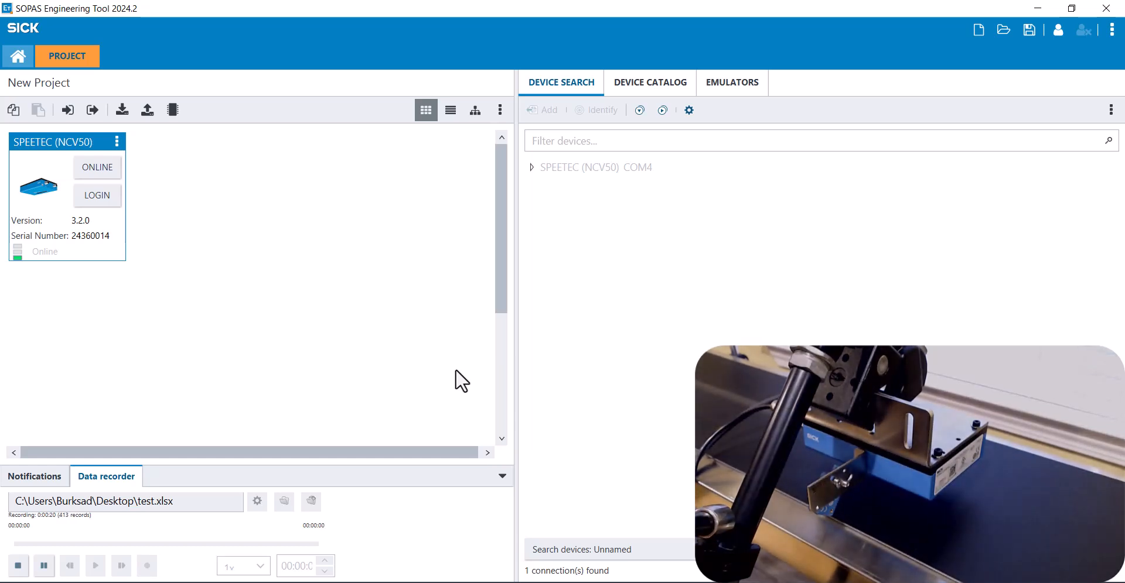
{"action": "left_click", "coordinate": [18, 564]}
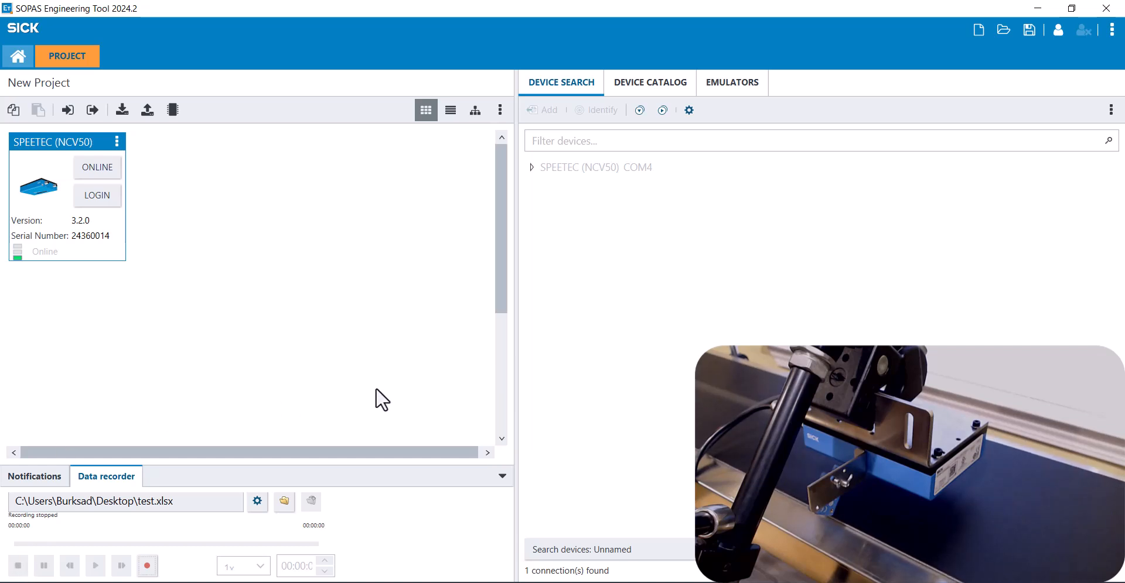
Step: Switch to the recorded test.xlsx in Excel and fit the widths of columns C and D to their headers
{"action": "left_click", "coordinate": [1039, 9]}
{"action": "left_click", "coordinate": [1039, 8]}
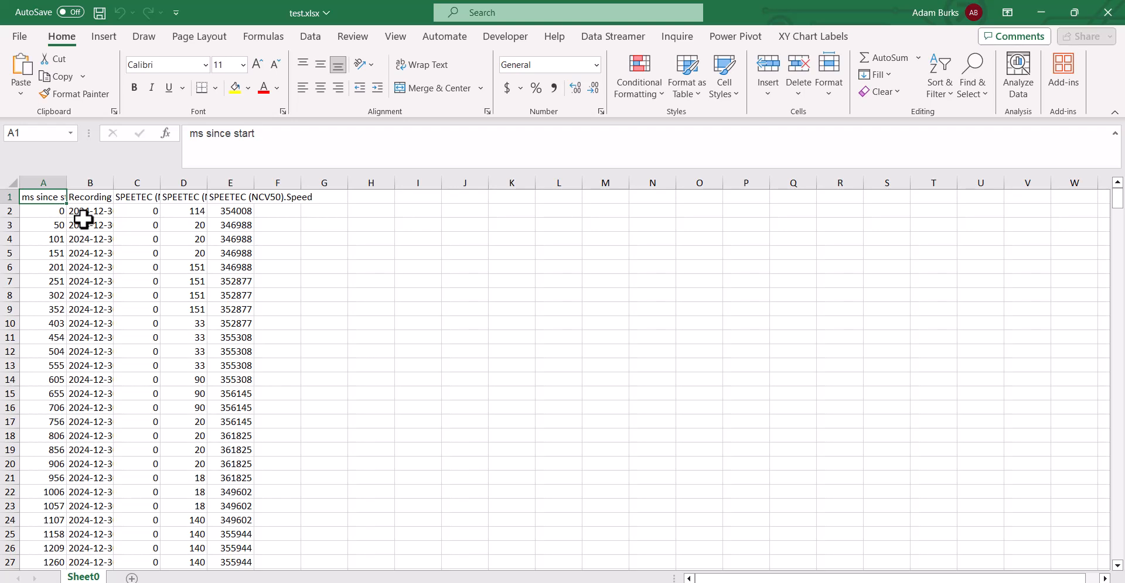
{"action": "left_click", "coordinate": [132, 199]}
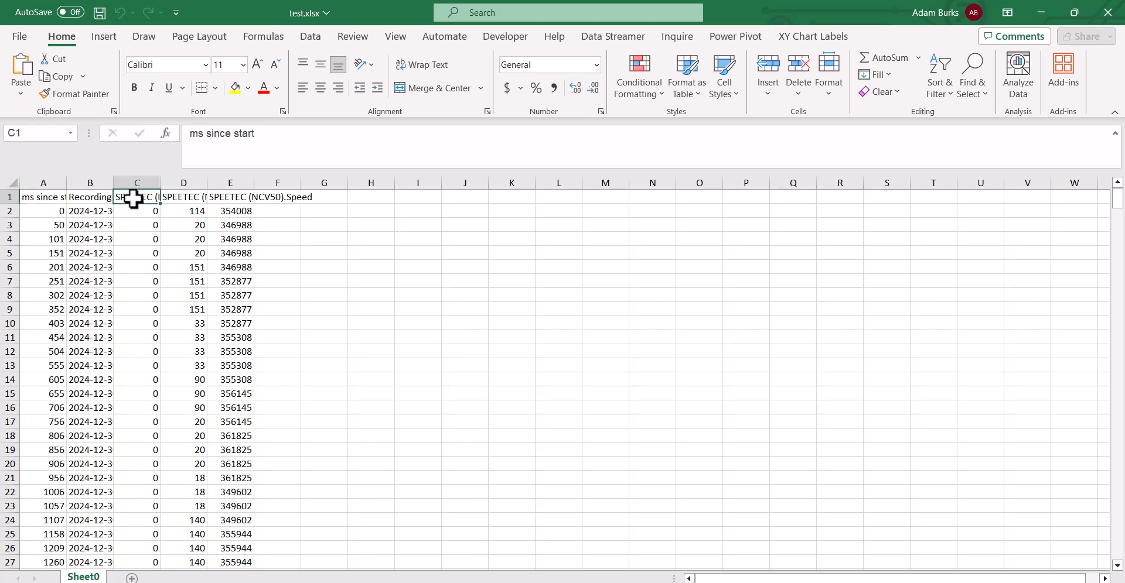
{"action": "double_click", "coordinate": [166, 183]}
{"action": "double_click", "coordinate": [284, 182]}
{"action": "left_click", "coordinate": [298, 211]}
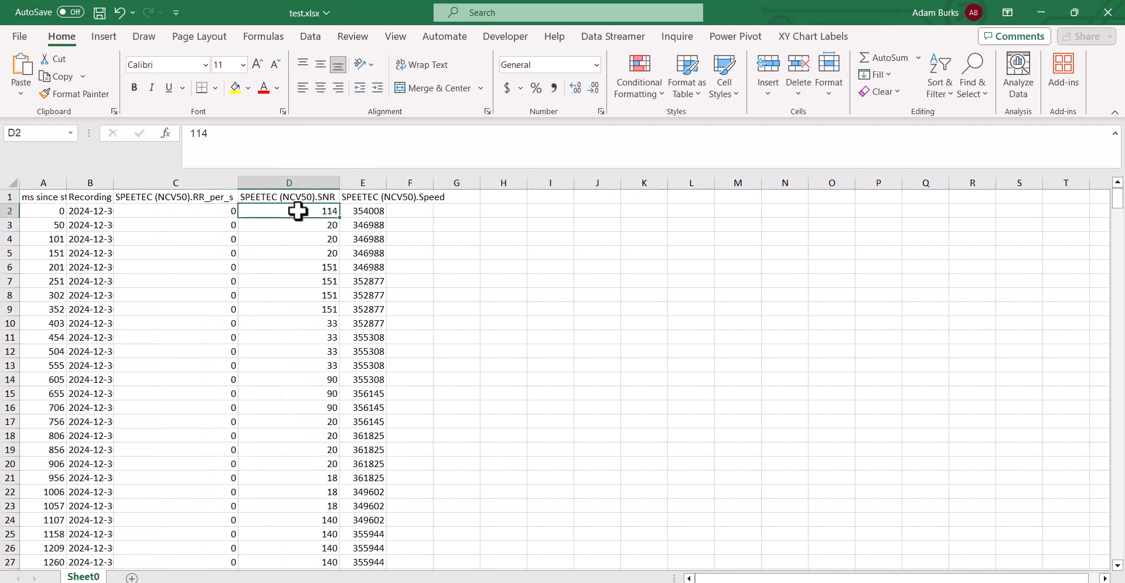
Step: Fit column E's width to its header, and add the heading "Speed m/s" in F1 with column F widened
{"action": "left_click", "coordinate": [300, 197]}
{"action": "double_click", "coordinate": [386, 182]}
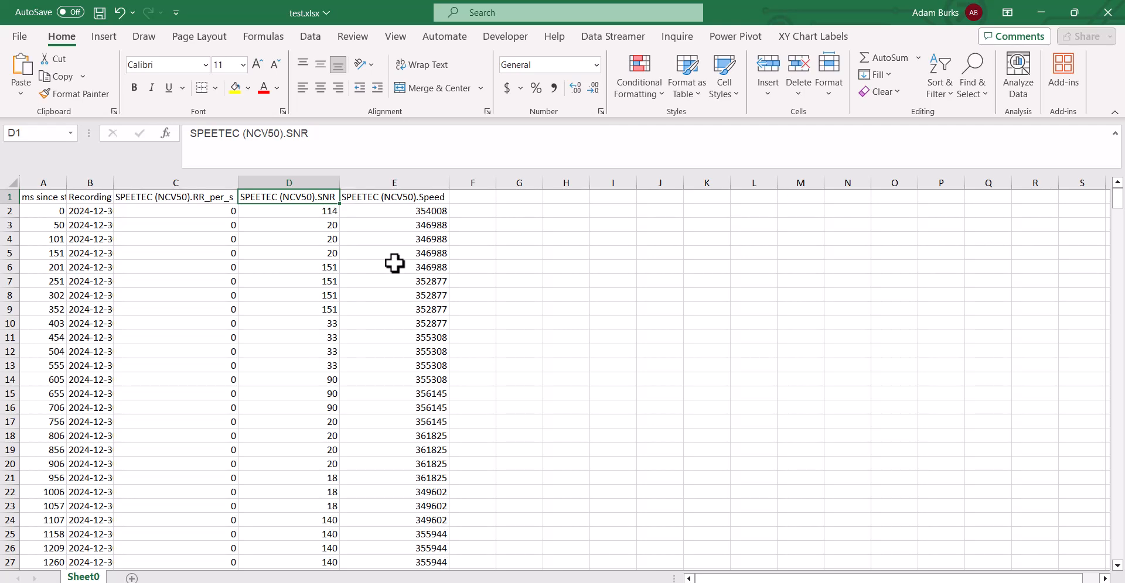
{"action": "left_click", "coordinate": [466, 195]}
{"action": "type", "text": "SPeed "}
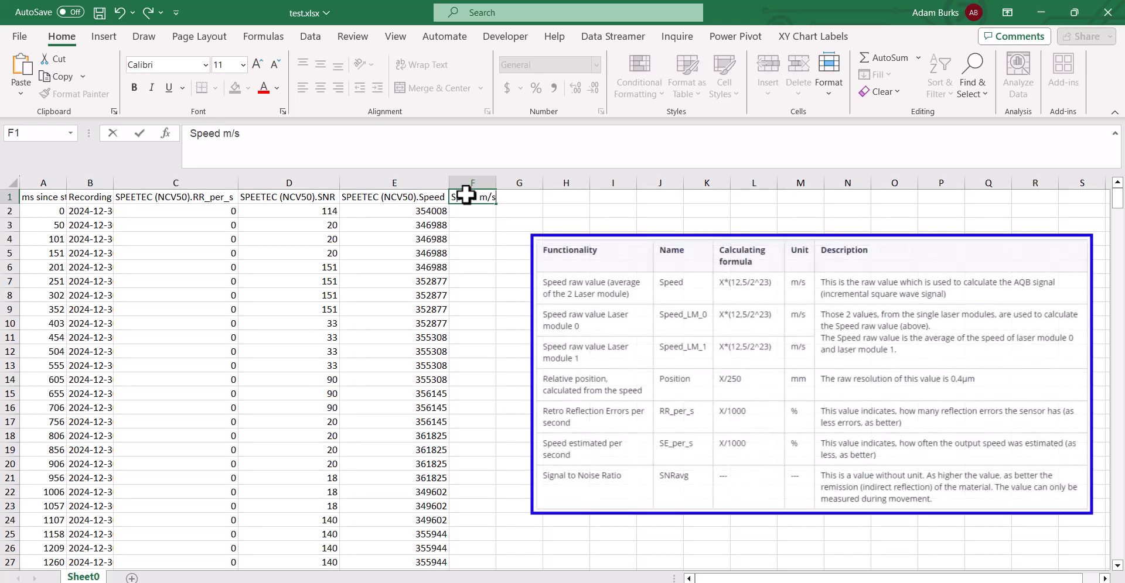
{"action": "type", "text": "m/s"}
{"action": "key", "text": "Return"}
{"action": "left_click_drag", "start_coordinate": [495, 181], "coordinate": [525, 180]}
Step: Convert the raw speed in F2 with the formula =E2*(12.5/(2^23)) and fill it down to row 27
{"action": "type", "text": "="}
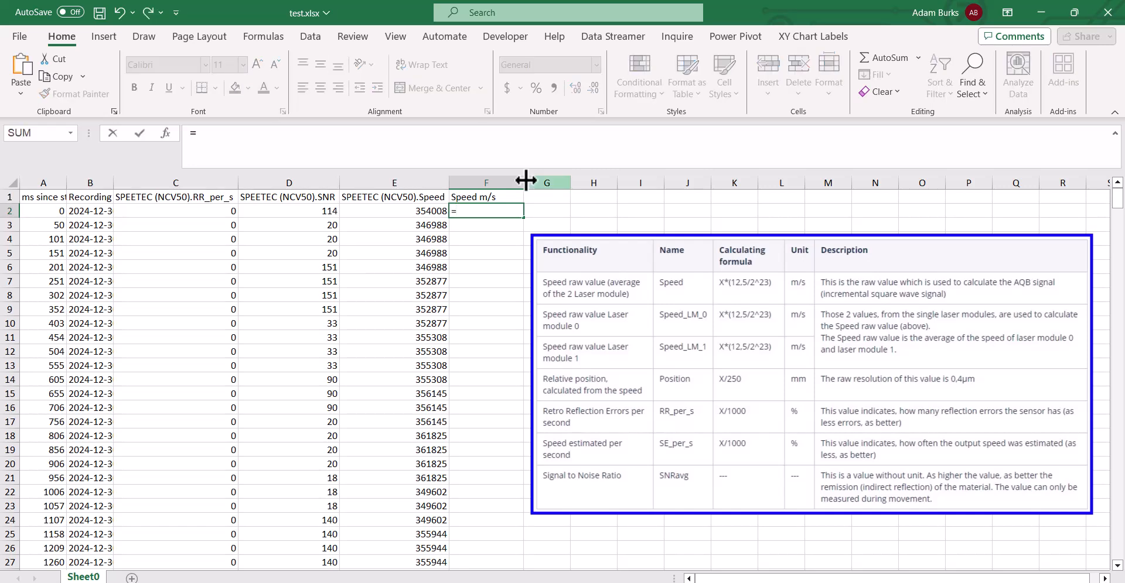
{"action": "left_click", "coordinate": [422, 212]}
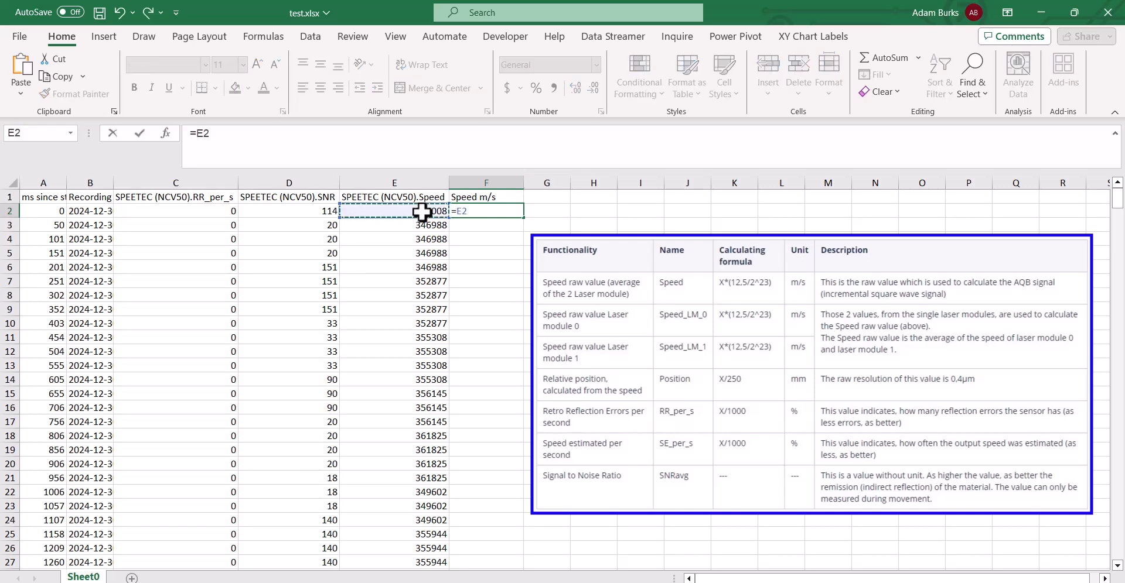
{"action": "type", "text": "*"}
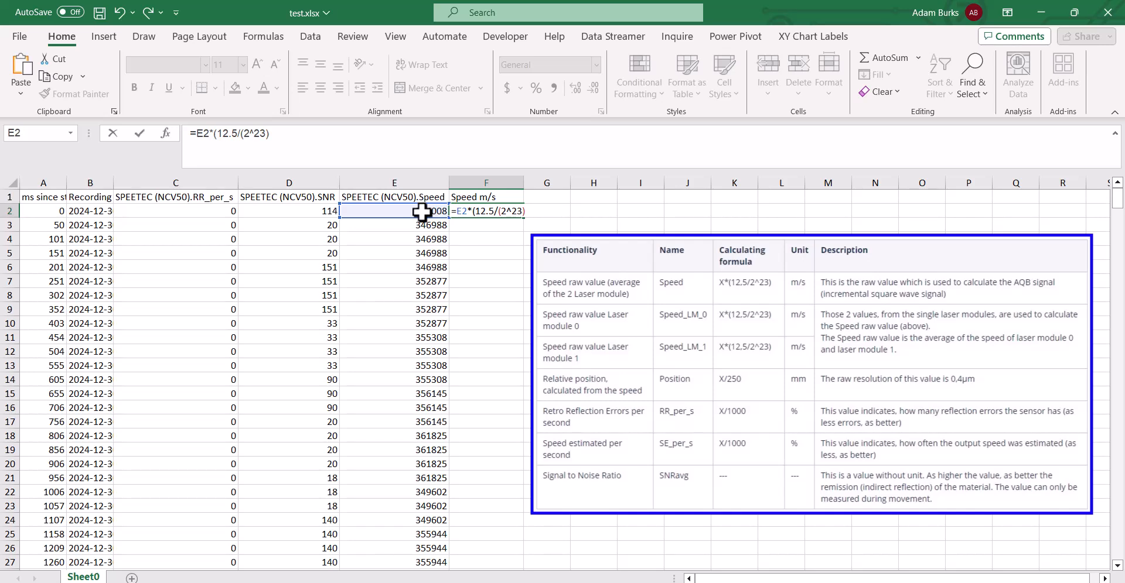
{"action": "key", "text": "Return"}
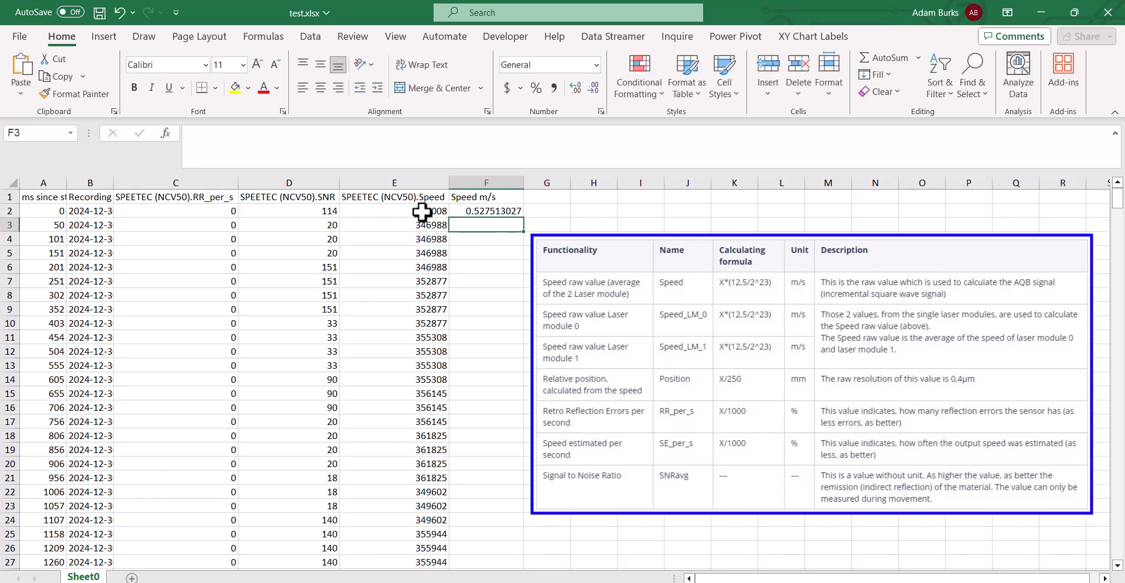
{"action": "left_click", "coordinate": [463, 212]}
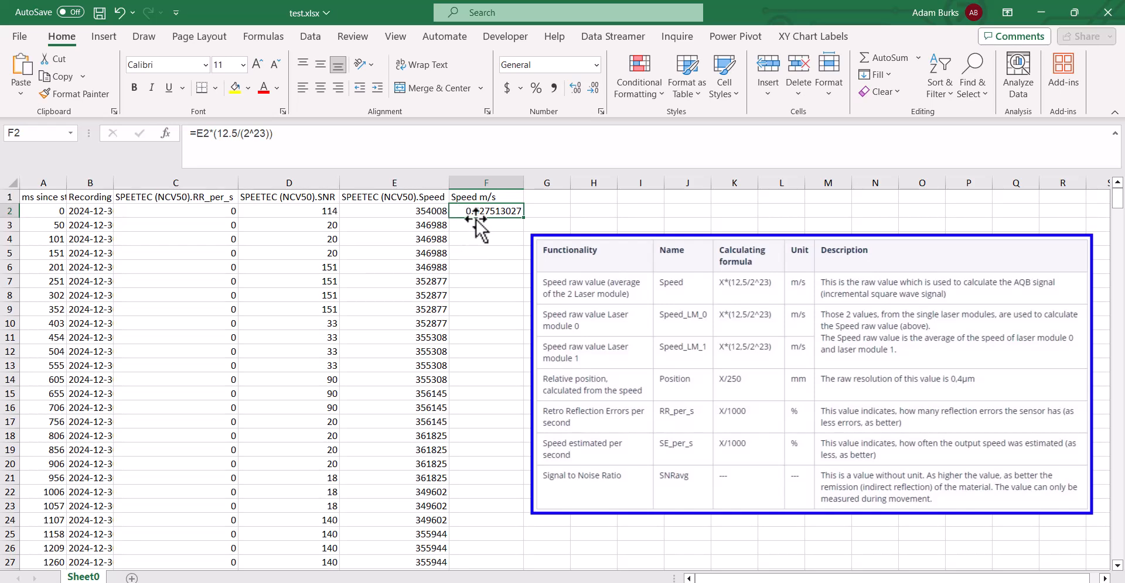
{"action": "left_click_drag", "start_coordinate": [523, 218], "coordinate": [513, 563]}
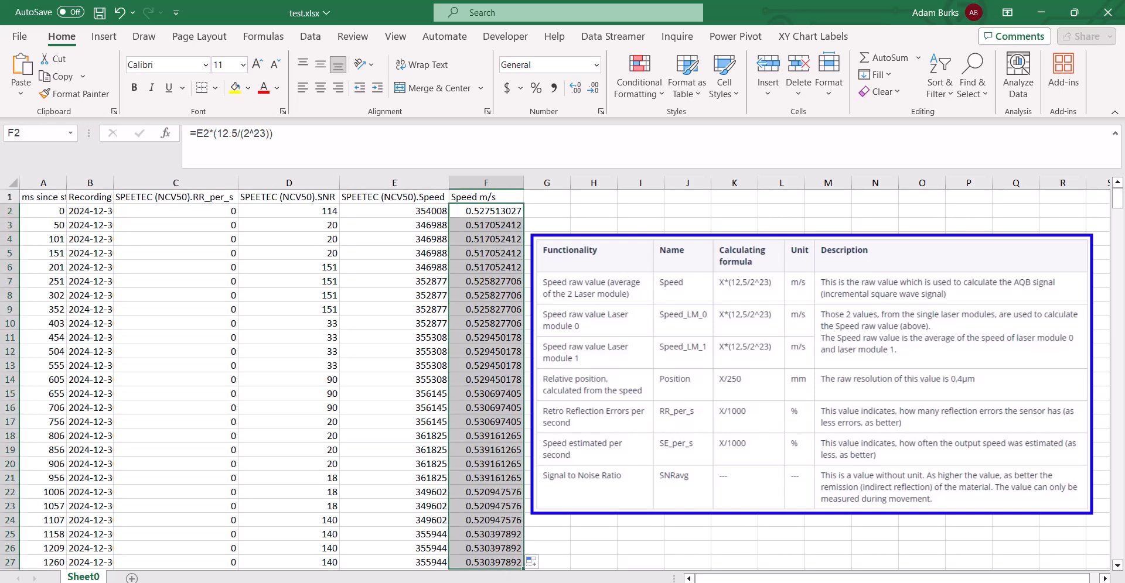
Step: Insert an empty column between the RR_per_s and SNR columns
{"action": "left_click", "coordinate": [201, 206]}
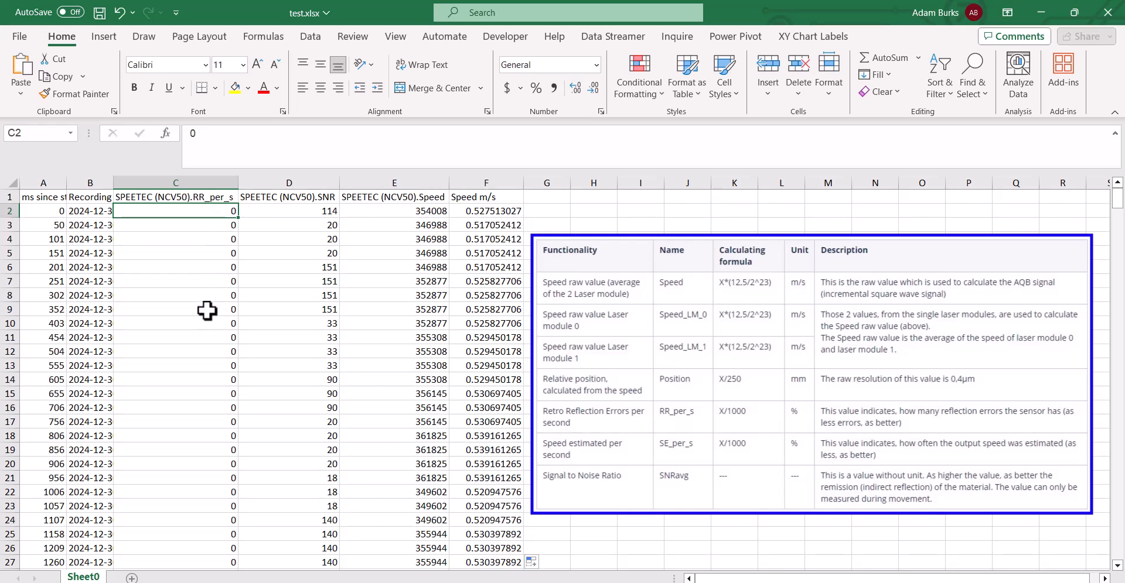
{"action": "left_click", "coordinate": [231, 184]}
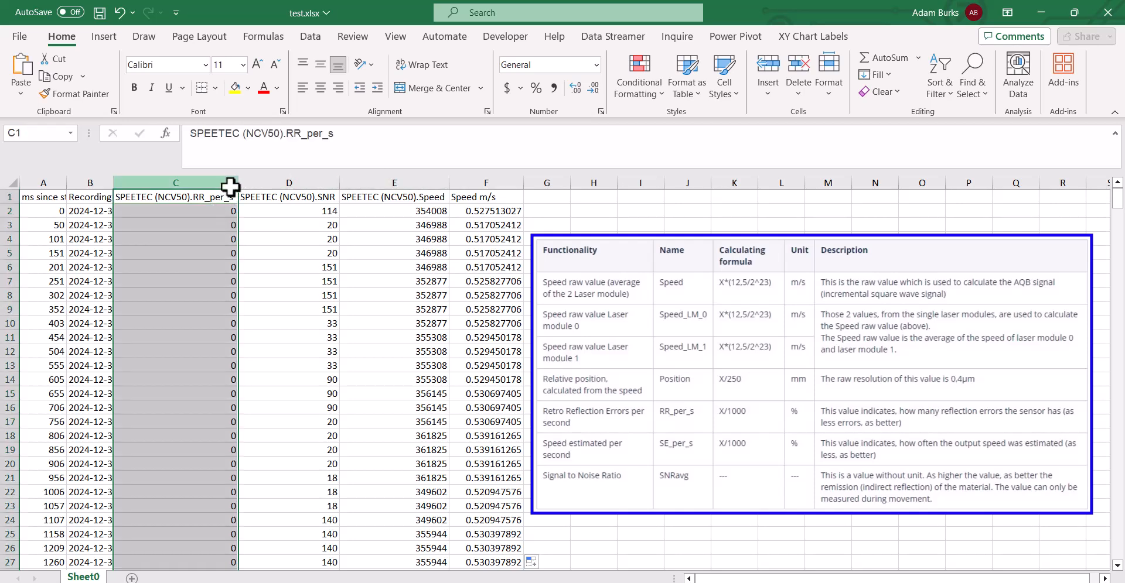
{"action": "right_click", "coordinate": [262, 183]}
{"action": "left_click", "coordinate": [297, 337]}
Step: Convert the RR_per_s value in D2 with the formula =C2/1000 and fill it down to row 25
{"action": "left_click", "coordinate": [255, 210]}
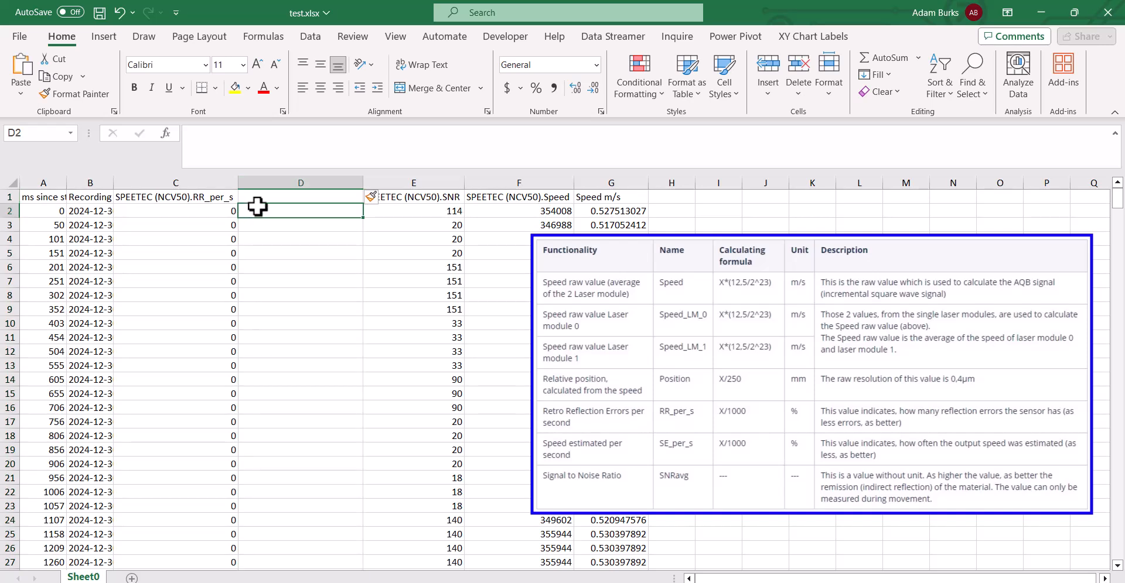
{"action": "type", "text": "="}
{"action": "left_click", "coordinate": [208, 209]}
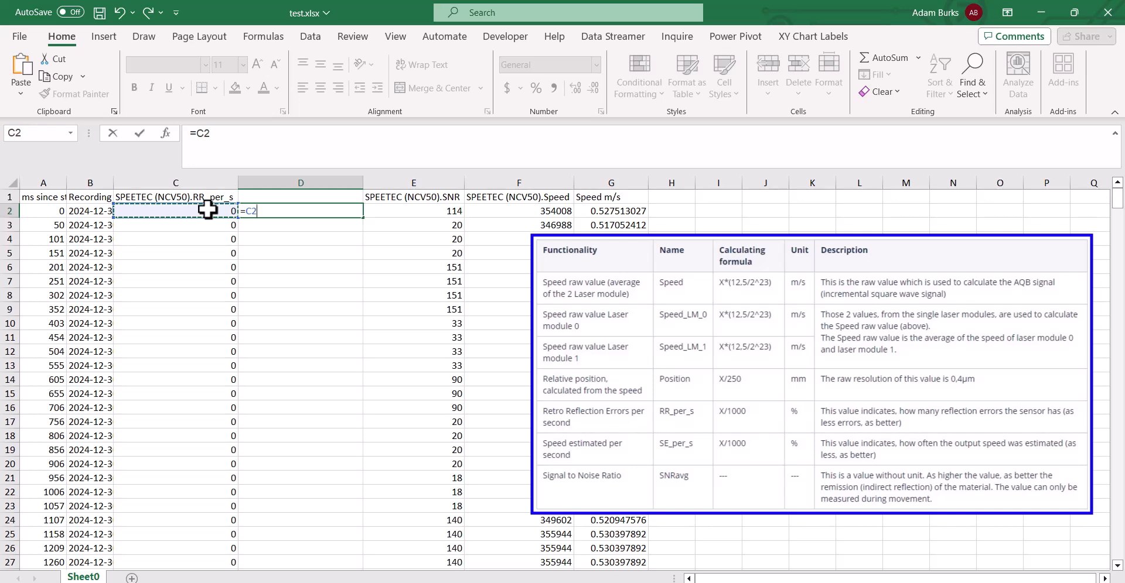
{"action": "type", "text": "/1000"}
{"action": "key", "text": "Return"}
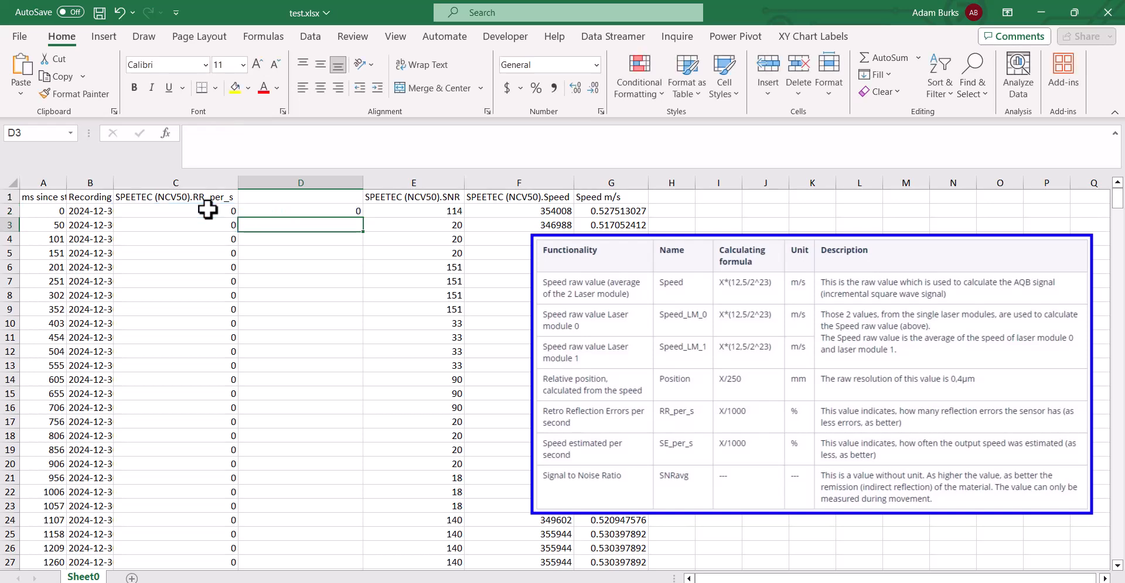
{"action": "left_click", "coordinate": [276, 210]}
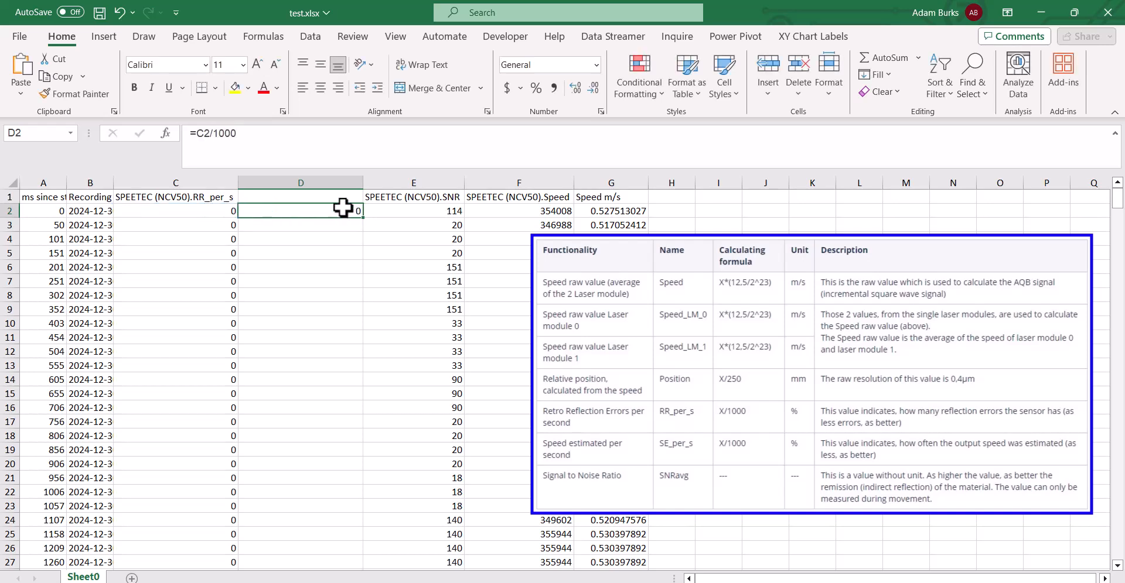
{"action": "left_click_drag", "start_coordinate": [364, 217], "coordinate": [367, 546]}
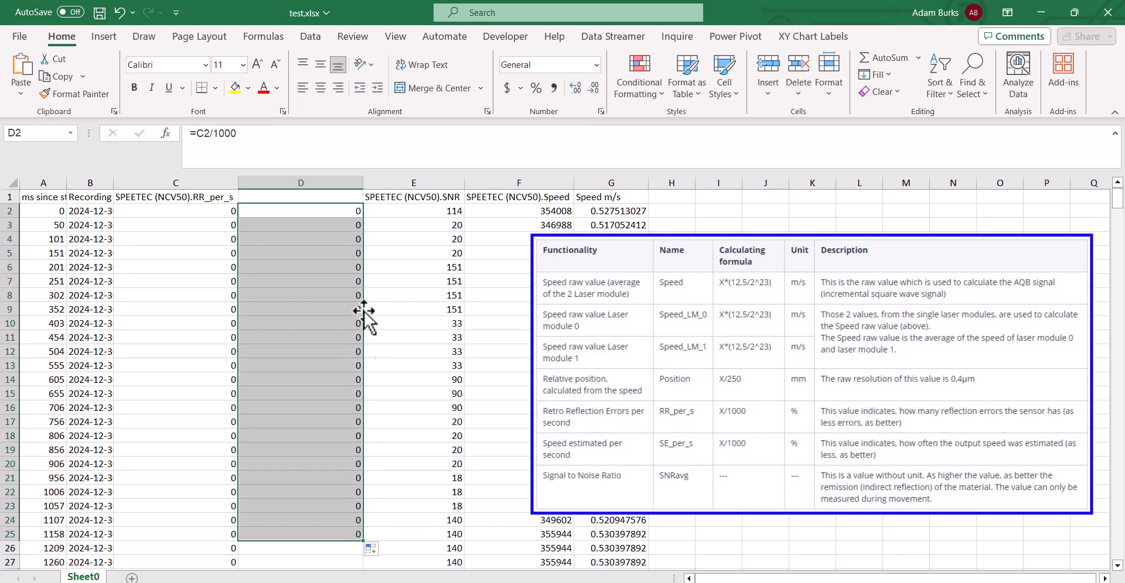
{"action": "left_click", "coordinate": [330, 211]}
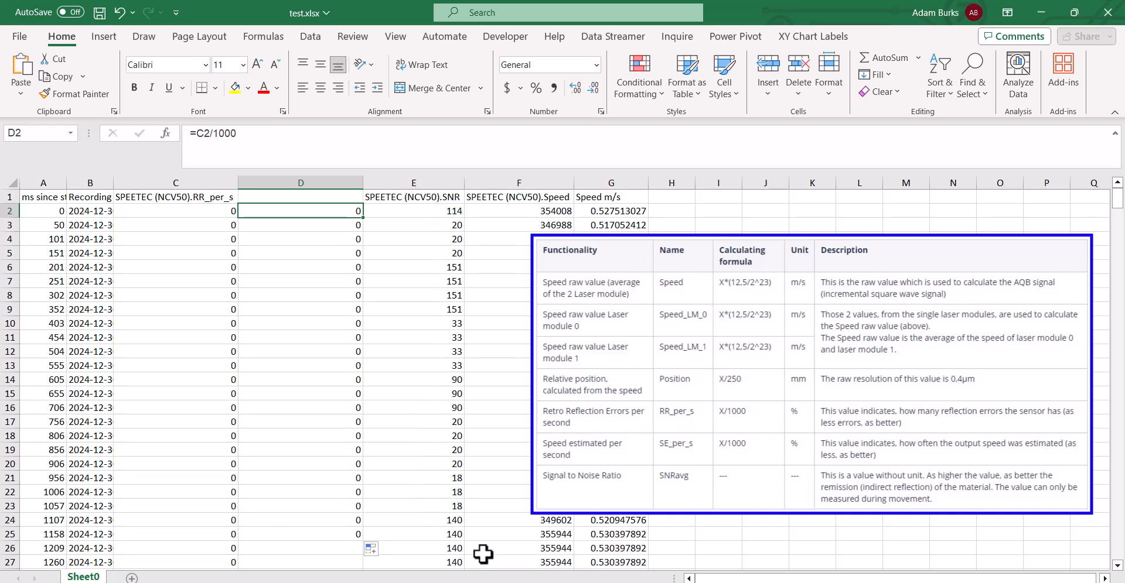
Step: Switch to the SPEETEC device window, view its configuration page, and return to the start page to check the signal-to-noise-ratio information
{"action": "key", "text": "alt+Tab"}
{"action": "double_click", "coordinate": [49, 183]}
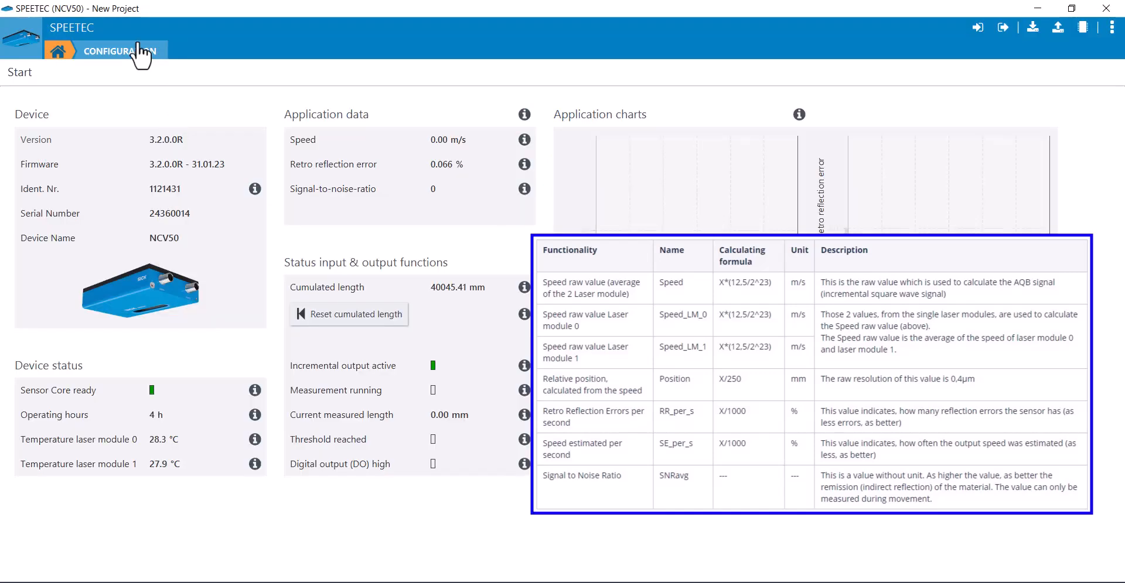
{"action": "left_click", "coordinate": [141, 48]}
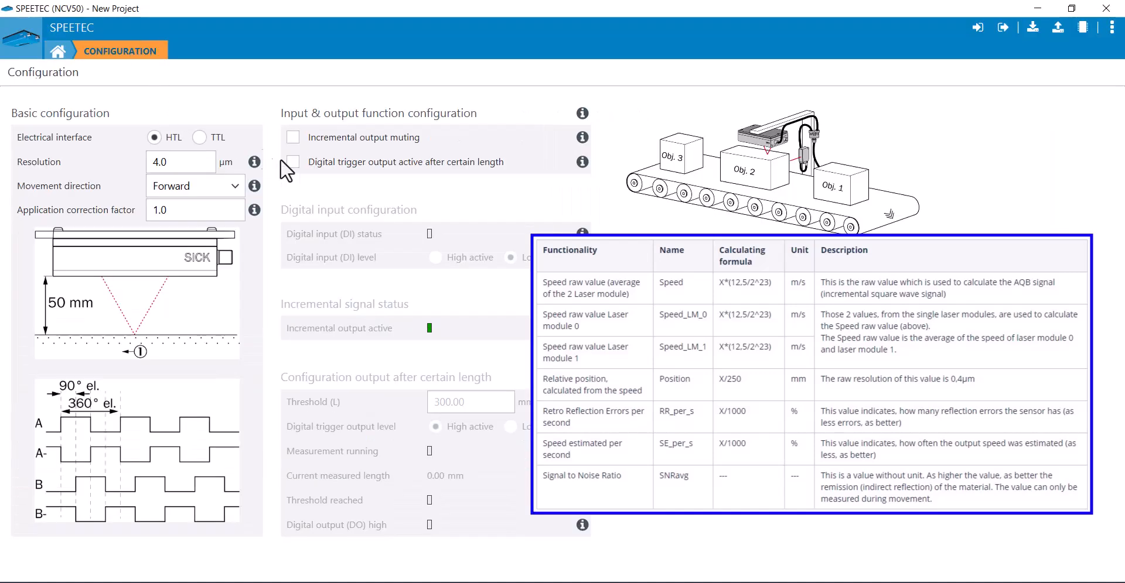
{"action": "left_click", "coordinate": [58, 52]}
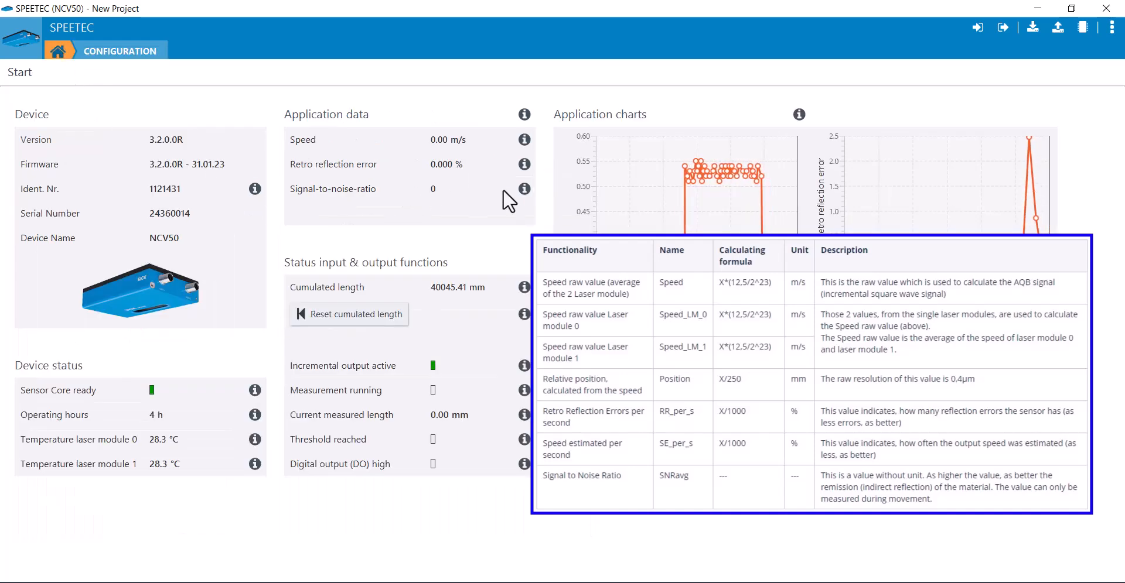
{"action": "mouse_move", "coordinate": [525, 189]}
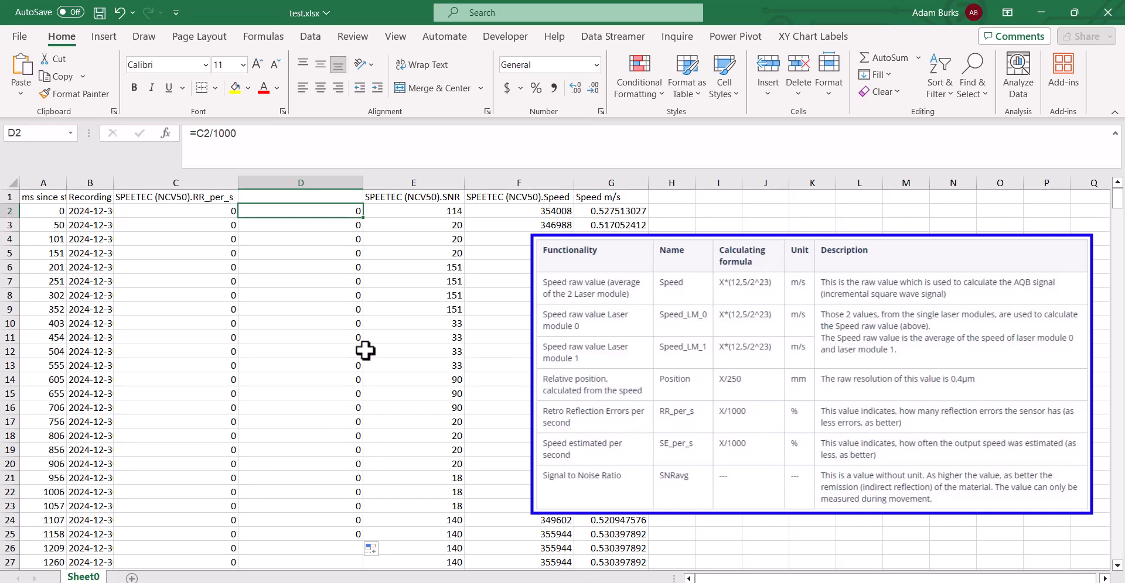
Step: Switch back to test.xlsx in Excel and examine the SNR values down column E, highlighting E156:E161, before returning to the first rows
{"action": "left_click", "coordinate": [408, 212]}
{"action": "scroll", "coordinate": [426, 290], "scroll_direction": "down", "scroll_amount": 14}
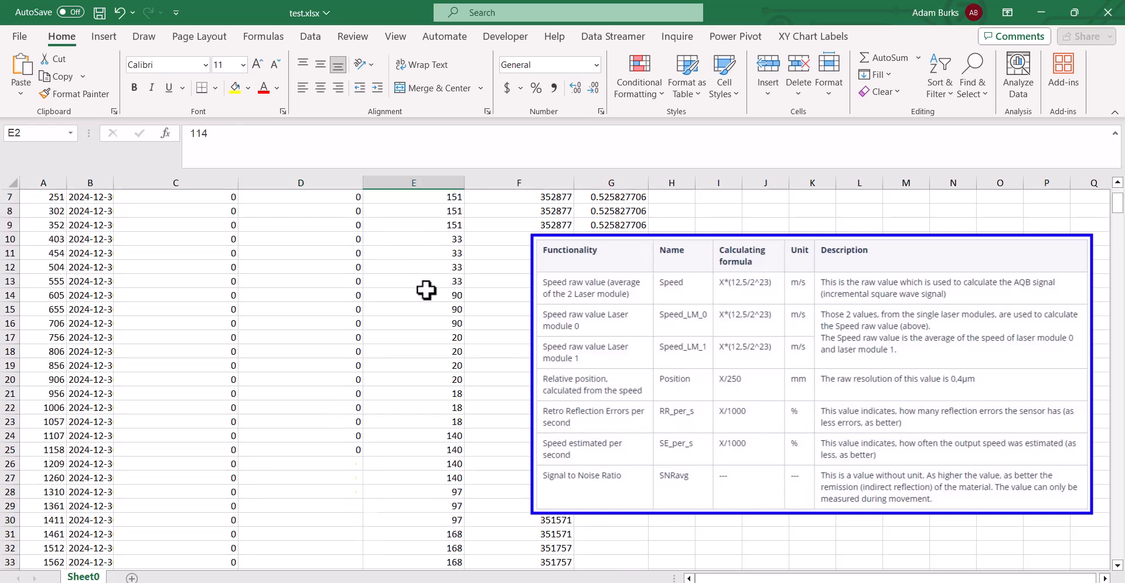
{"action": "scroll", "coordinate": [425, 290], "scroll_direction": "down", "scroll_amount": 20}
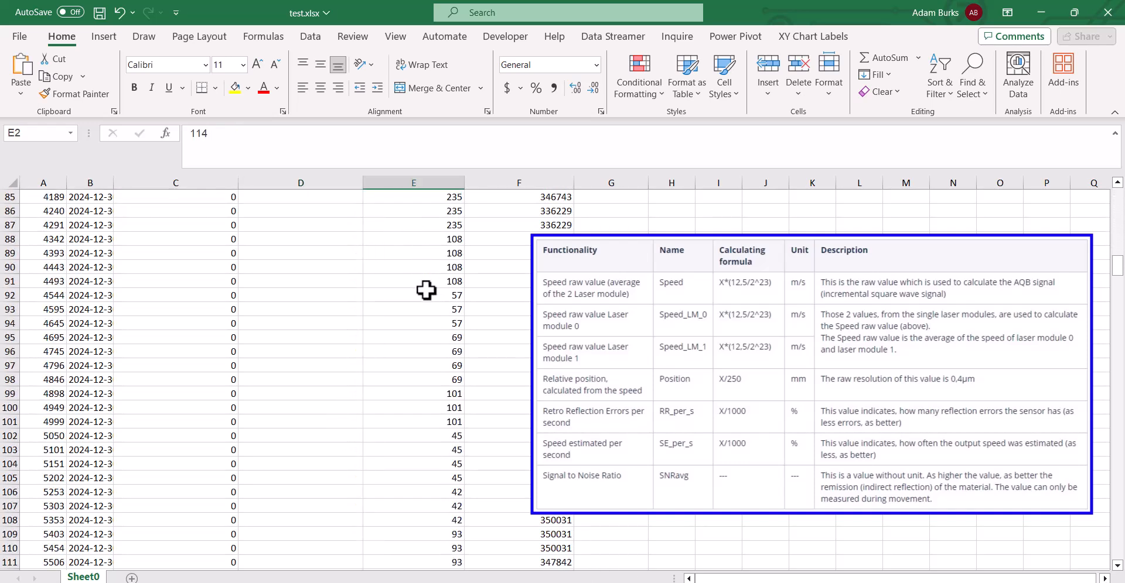
{"action": "scroll", "coordinate": [426, 290], "scroll_direction": "down", "scroll_amount": 3}
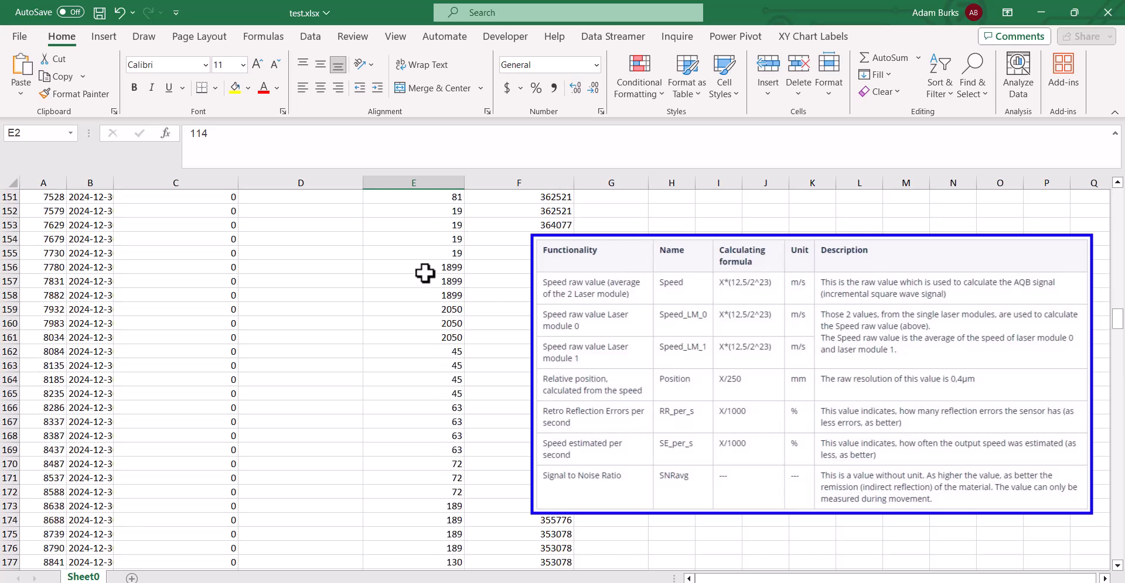
{"action": "left_click_drag", "start_coordinate": [427, 309], "coordinate": [427, 378]}
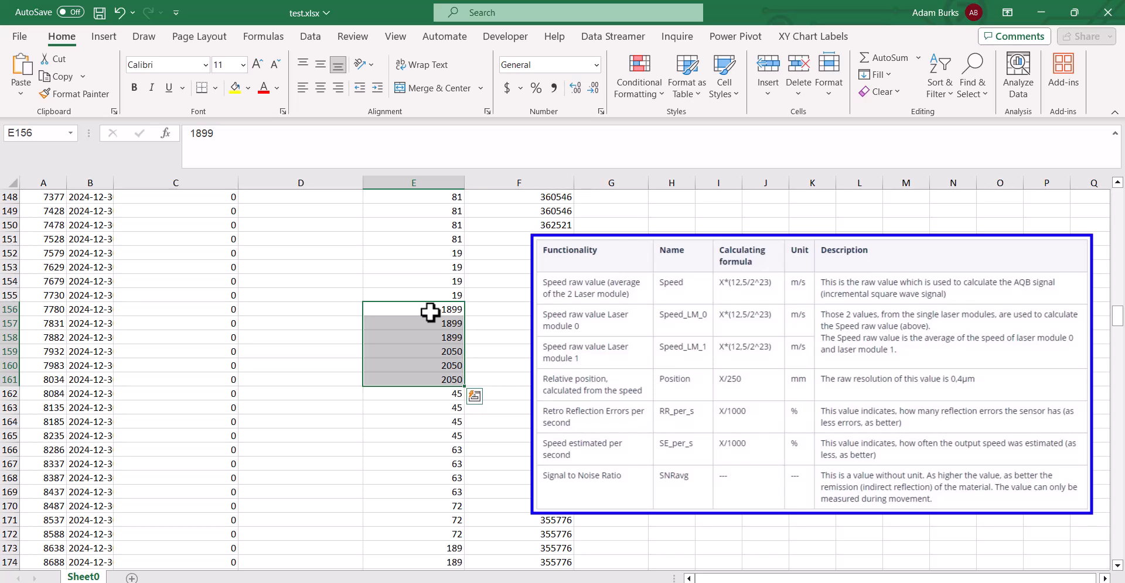
{"action": "scroll", "coordinate": [429, 351], "scroll_direction": "down", "scroll_amount": 14}
{"action": "scroll", "coordinate": [429, 352], "scroll_direction": "up", "scroll_amount": 5}
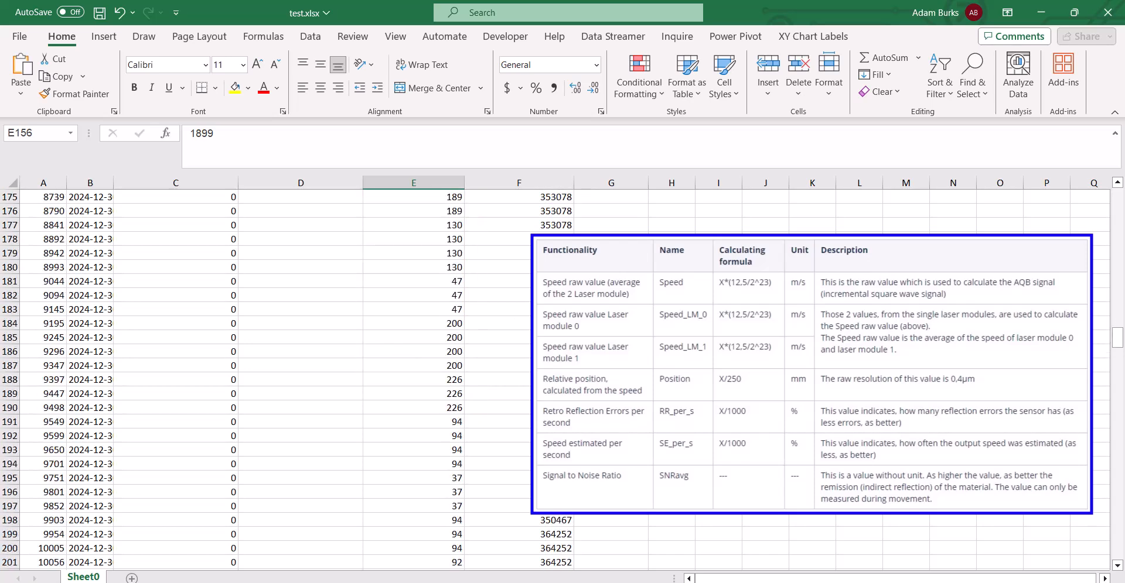
{"action": "left_click_drag", "start_coordinate": [1118, 341], "coordinate": [1118, 196]}
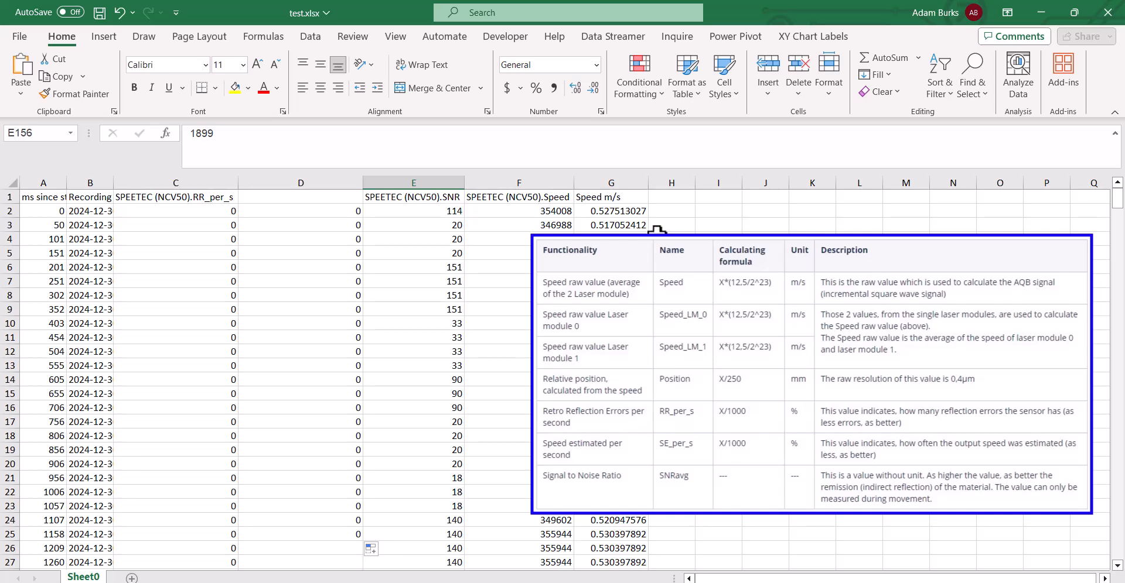